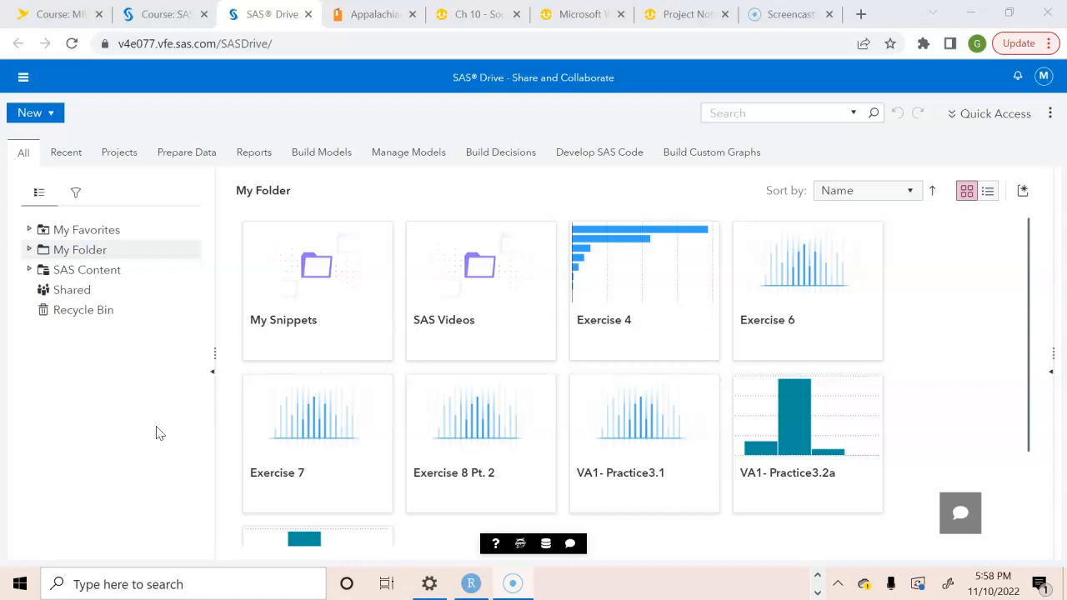
# Go to Explore and Visualize and decline the autosaved version of the previous session.
pyautogui.click(24, 78)
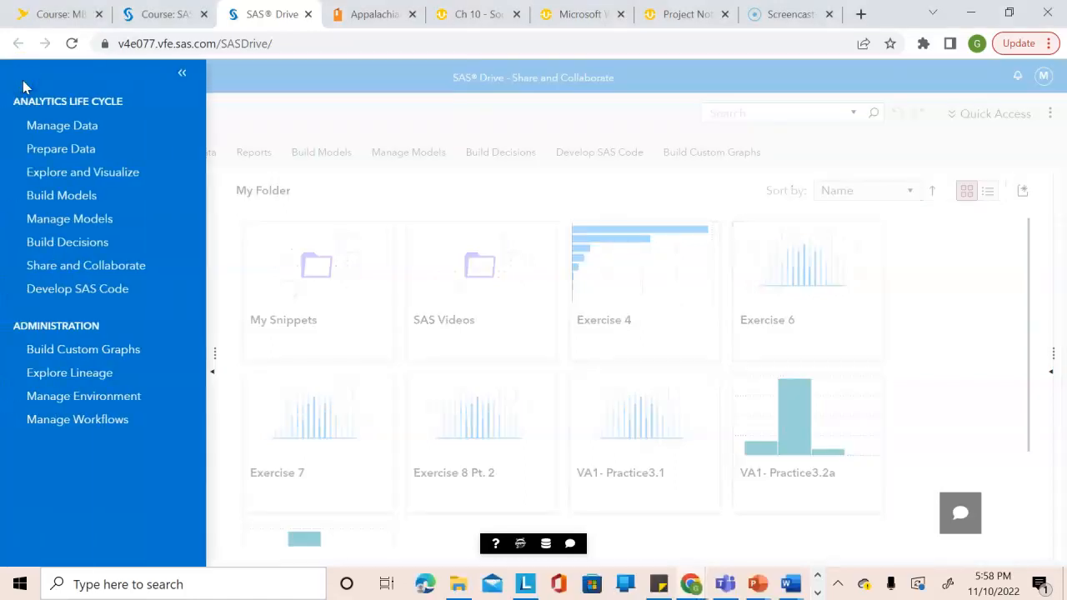
pyautogui.click(87, 171)
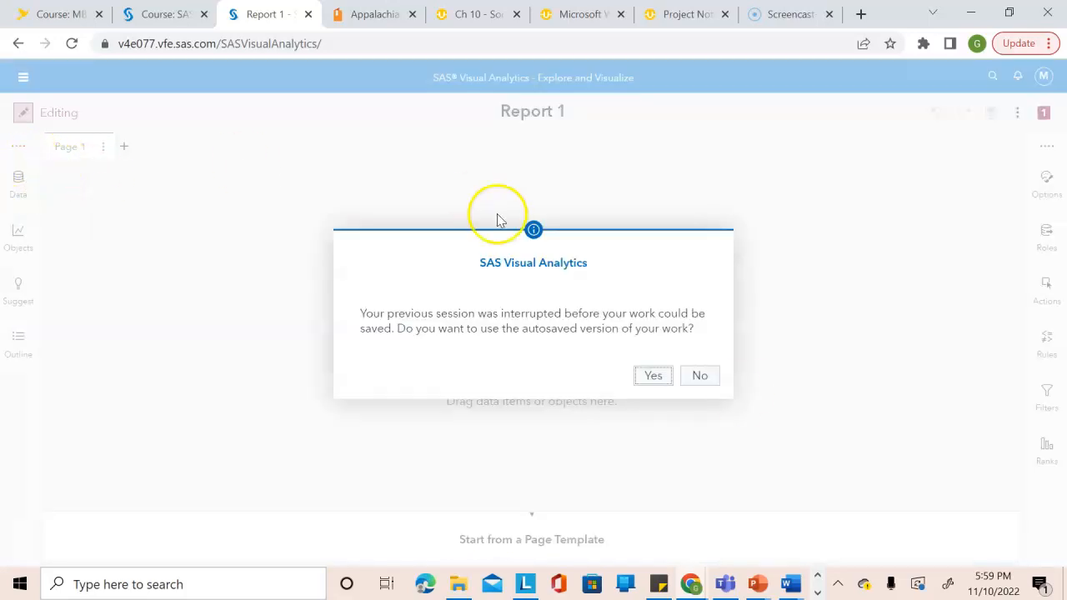
pyautogui.click(699, 376)
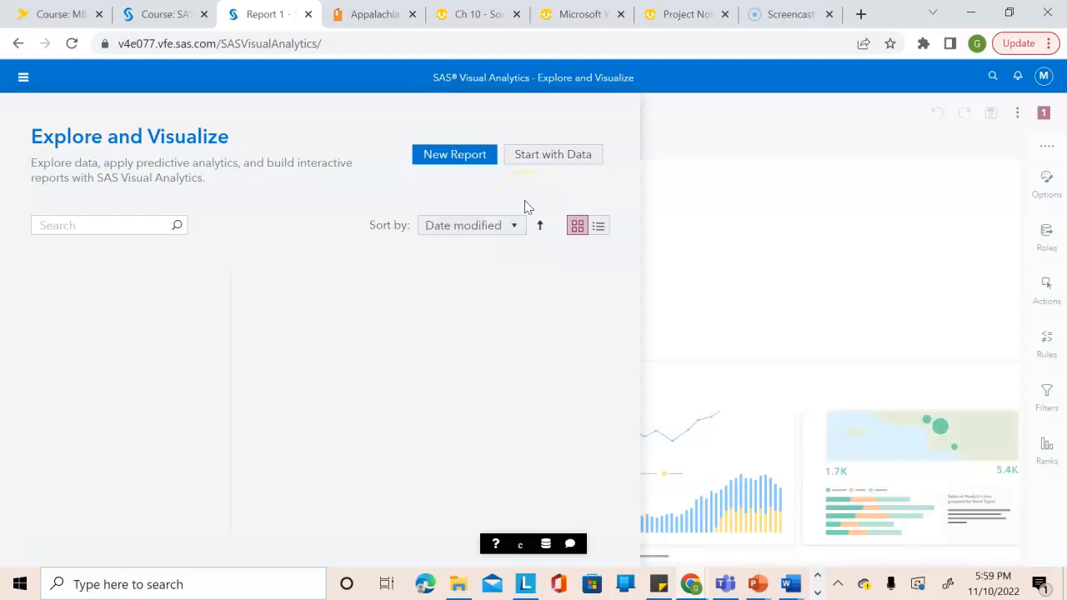
# Browse all reports to the Basics folder inside Courses > YVA185.
pyautogui.click(87, 351)
pyautogui.click(83, 375)
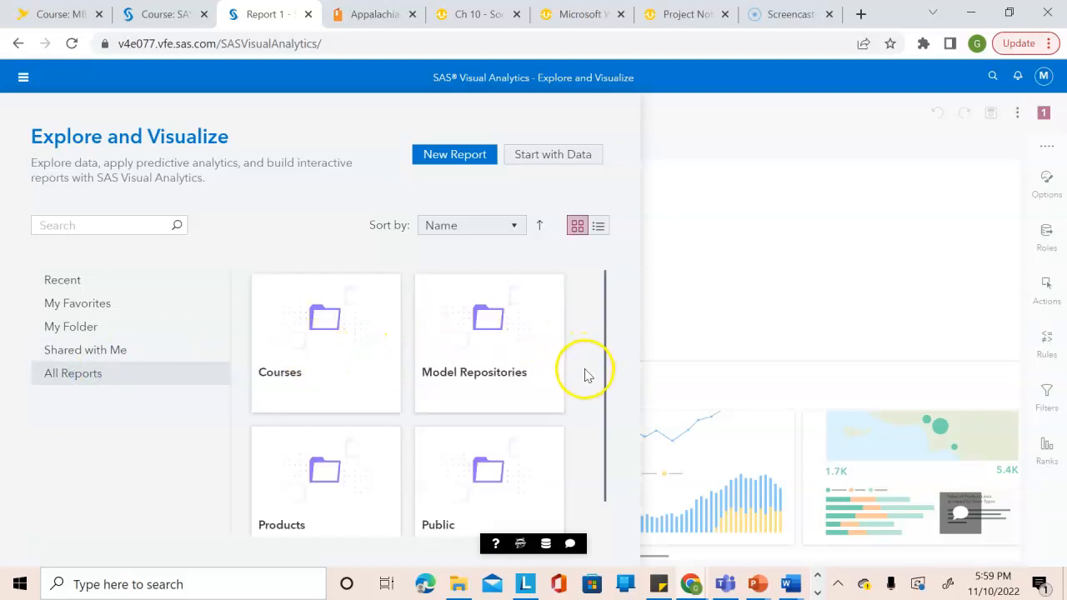
pyautogui.click(301, 372)
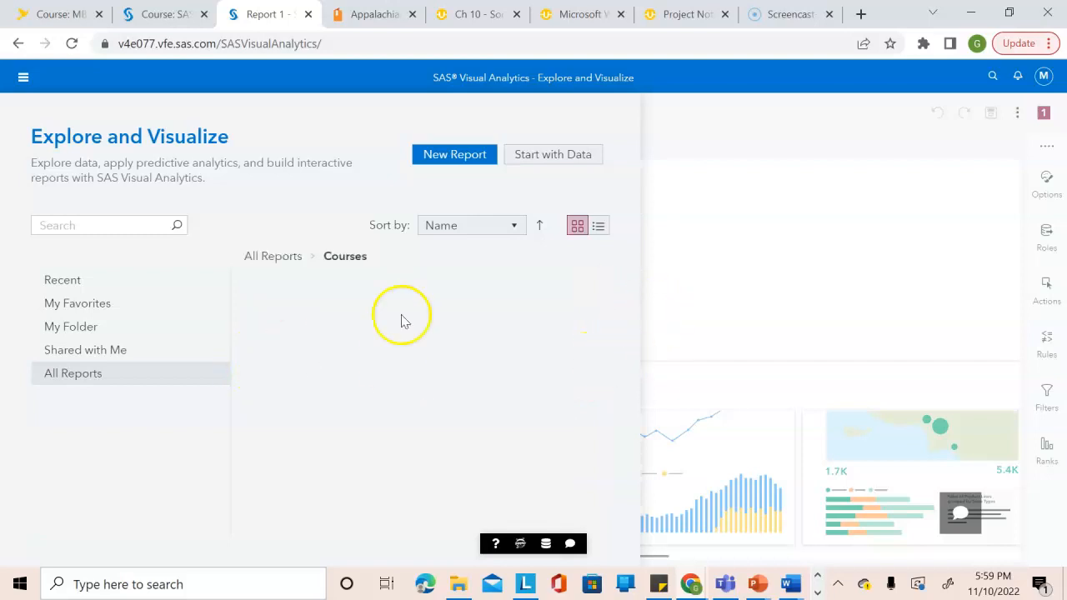
pyautogui.moveTo(605, 331); pyautogui.dragTo(574, 553)
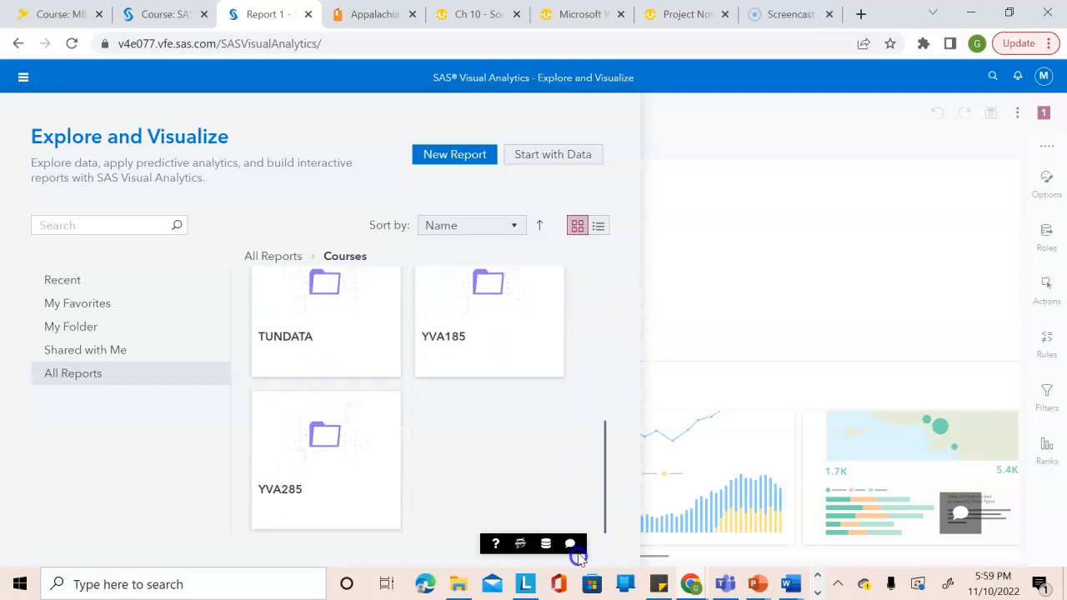
pyautogui.click(476, 372)
pyautogui.doubleClick(476, 372)
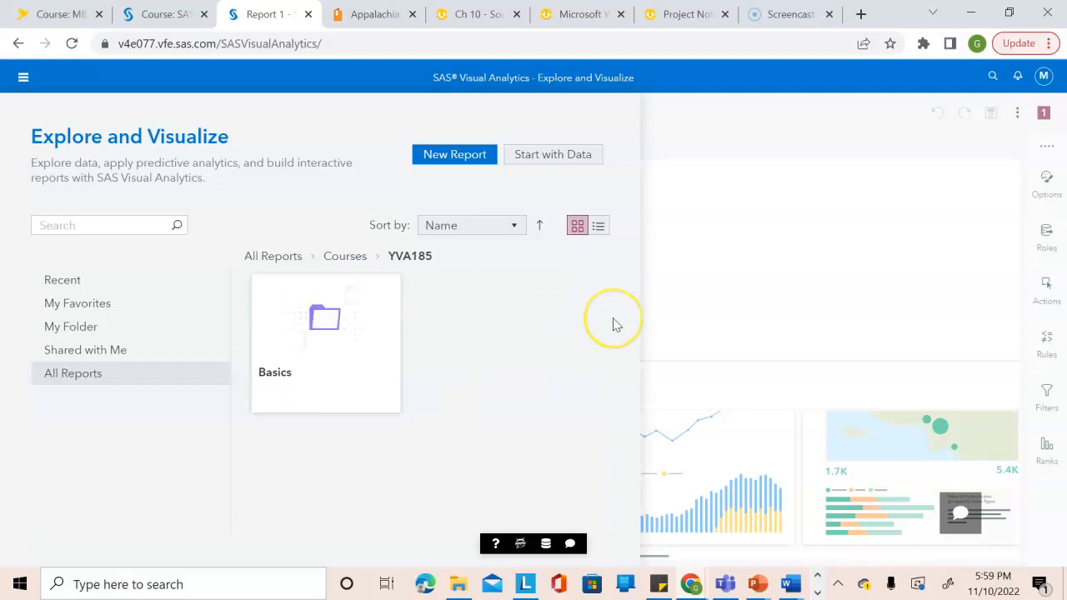
pyautogui.click(333, 316)
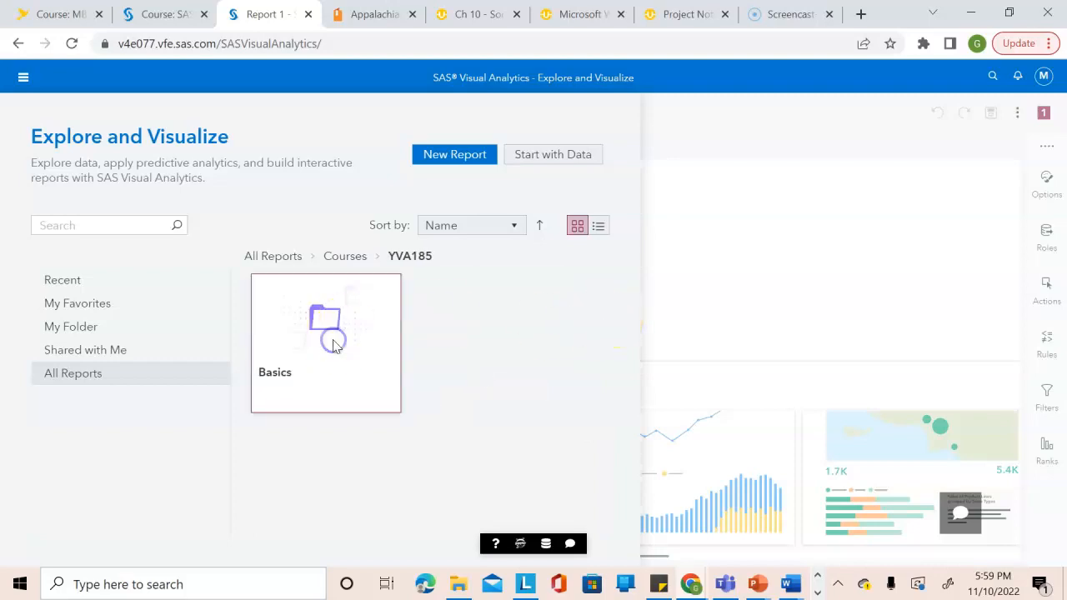
pyautogui.doubleClick(334, 346)
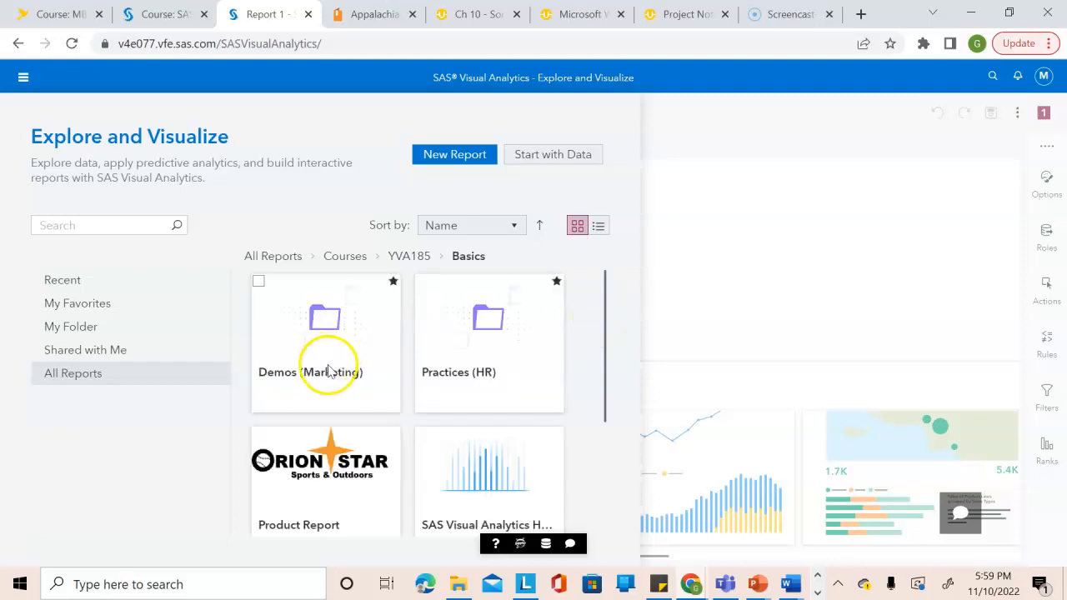
# Open the VA1- Demo4.1 report from the Demos (Marketing) folder without using its autosaved version.
pyautogui.click(331, 370)
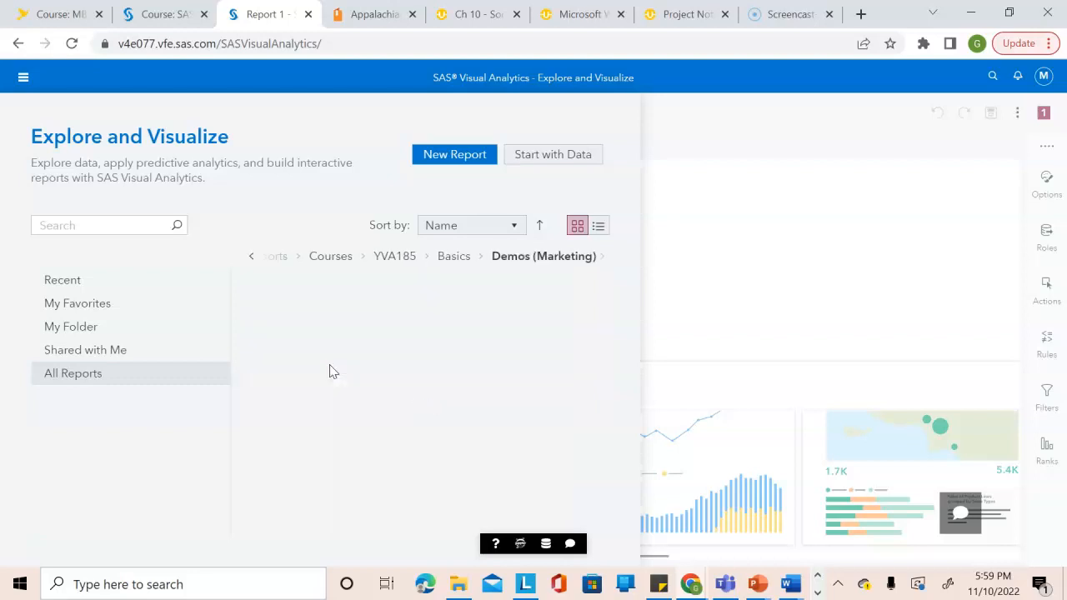
pyautogui.click(606, 314)
pyautogui.moveTo(607, 313); pyautogui.dragTo(606, 459)
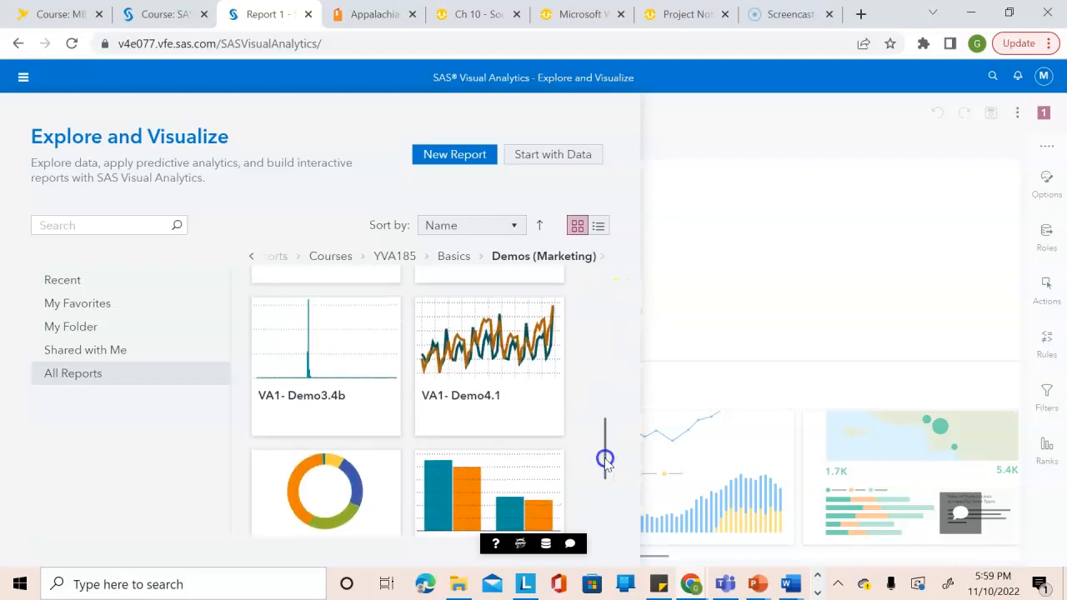
pyautogui.click(469, 367)
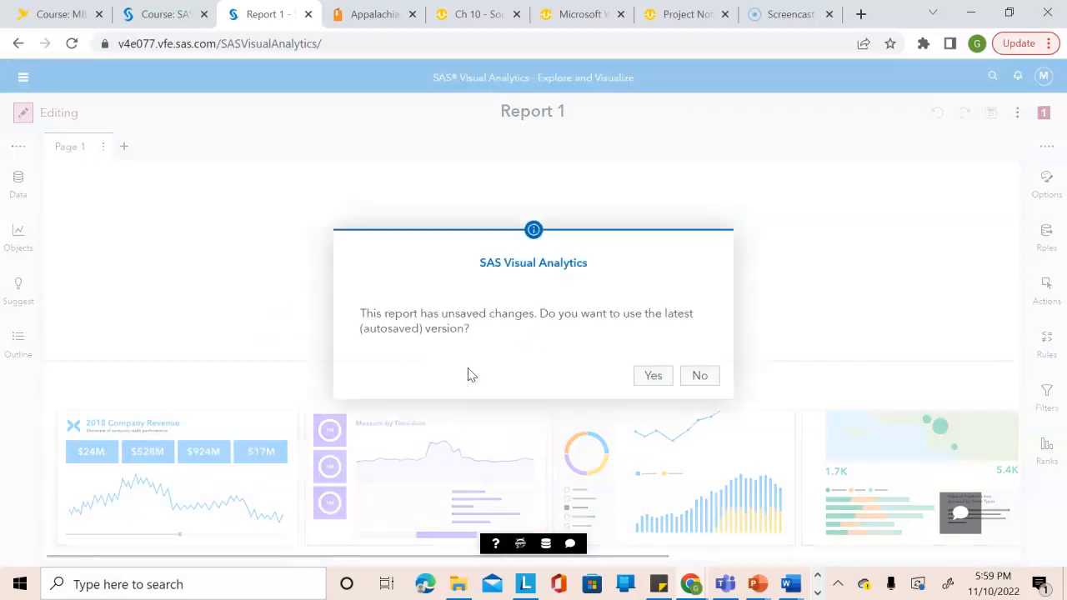
pyautogui.click(700, 375)
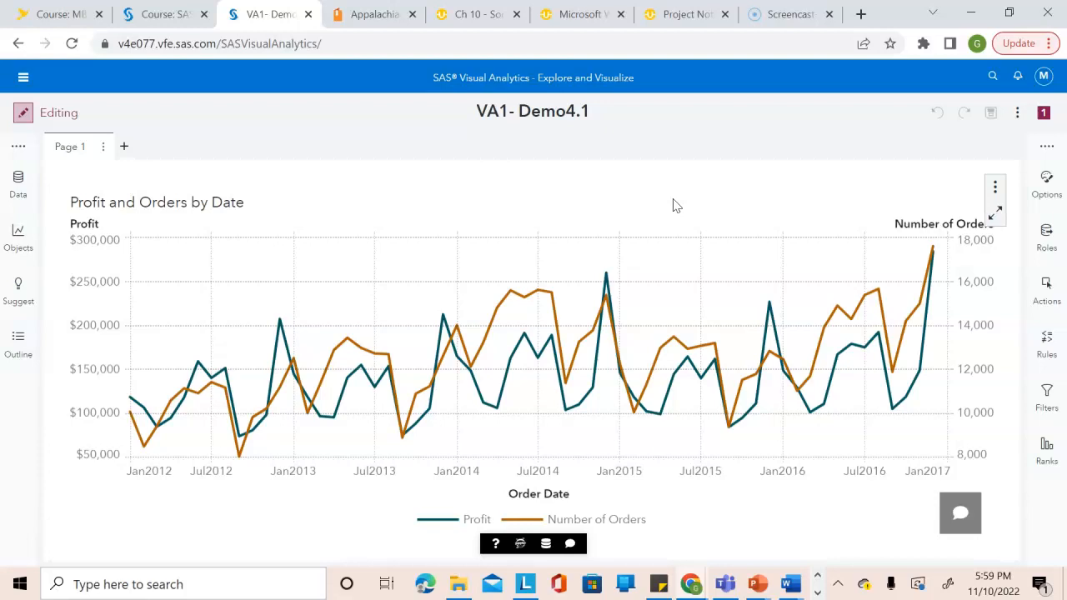
# Review the general SAS Visual Analytics settings, including the default titles for new objects, and close the settings.
pyautogui.click(1044, 77)
pyautogui.click(951, 215)
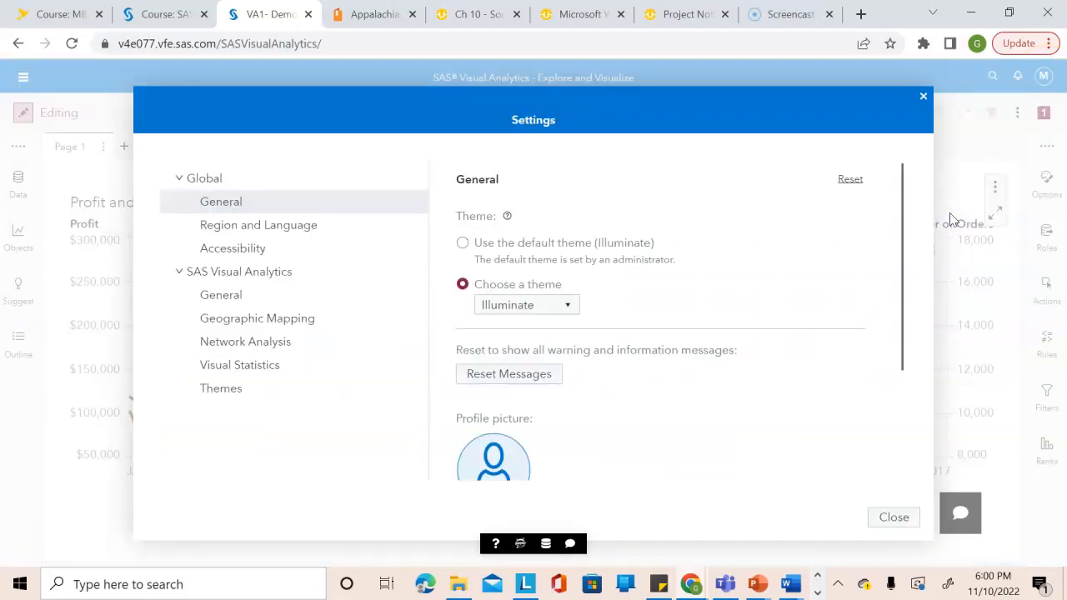
pyautogui.click(237, 305)
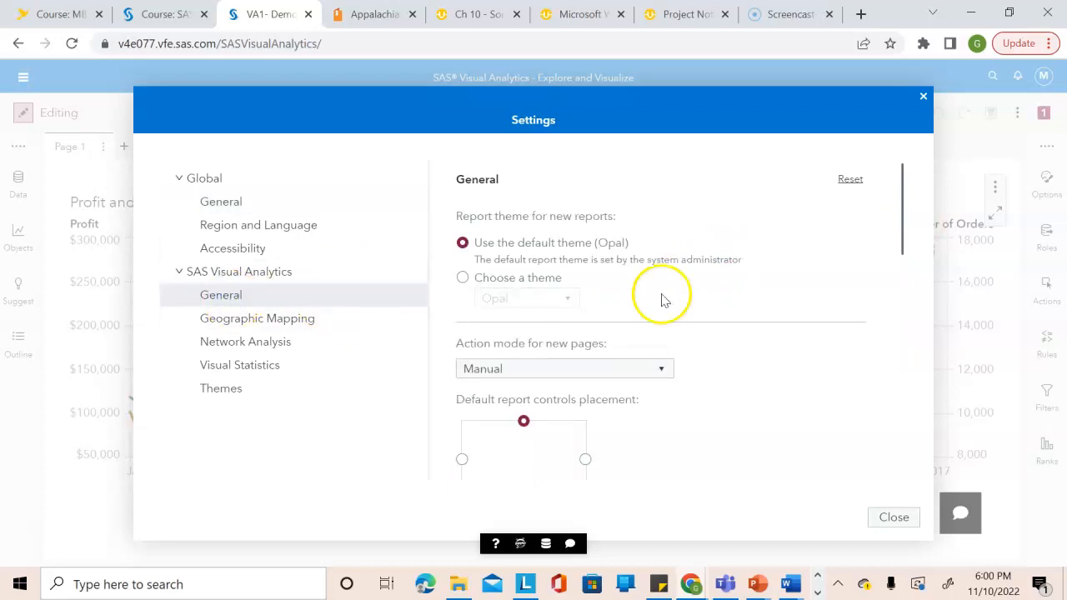
pyautogui.moveTo(900, 229); pyautogui.dragTo(911, 446)
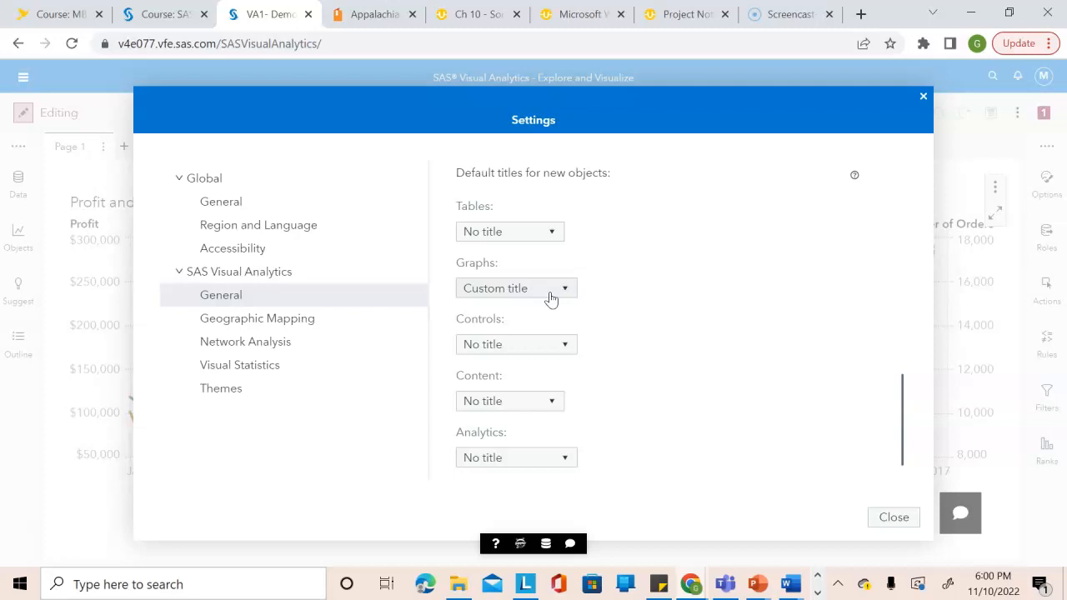
pyautogui.click(892, 519)
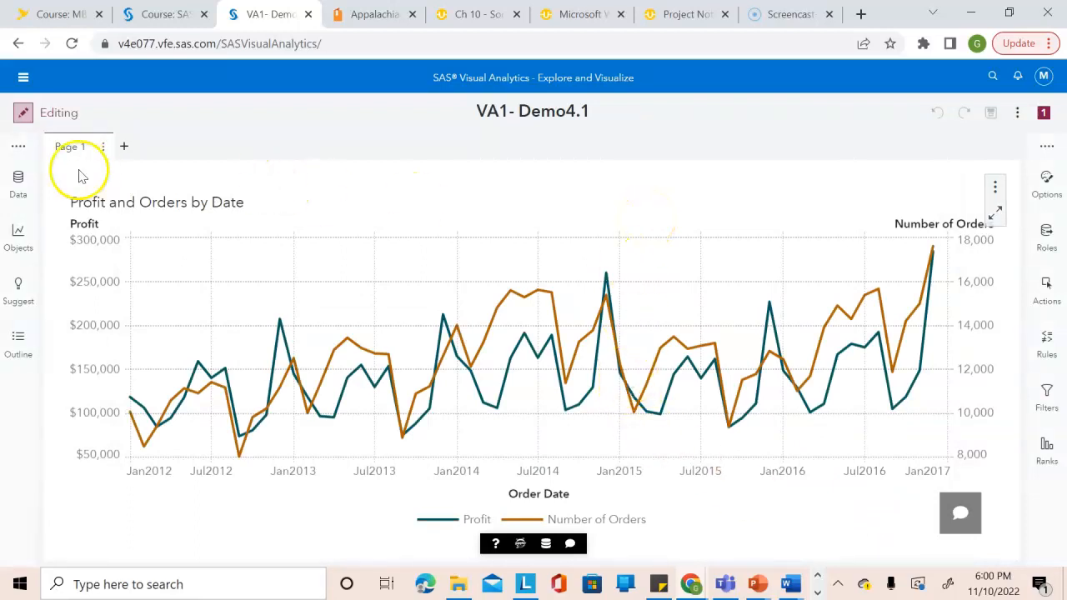
# Start choosing which CUSTOMERS_CLEAN data items to show or hide, and remove all items from the selected list.
pyautogui.click(18, 181)
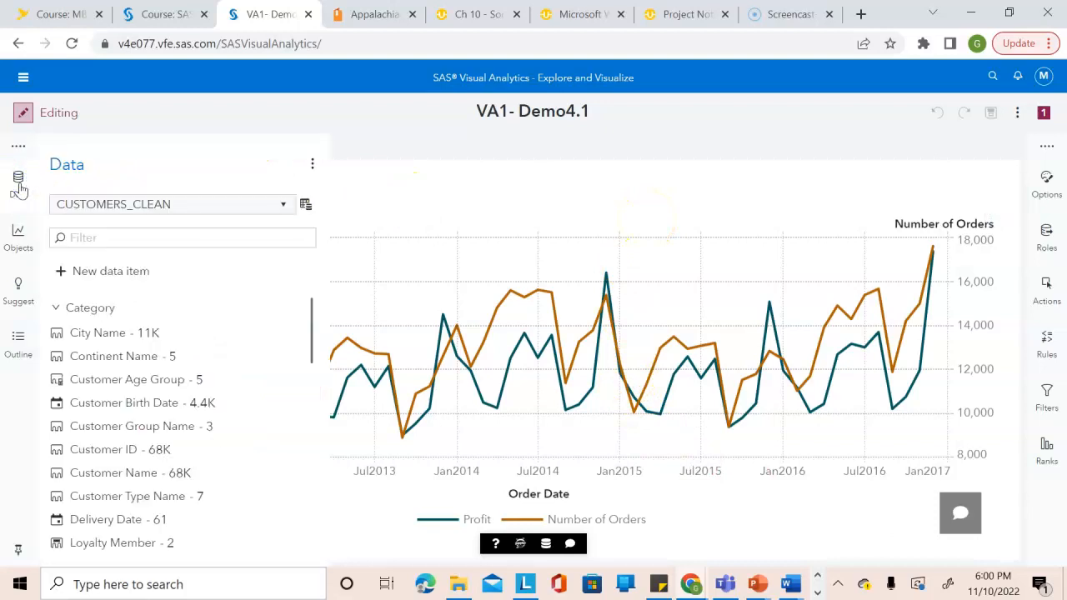
pyautogui.click(314, 167)
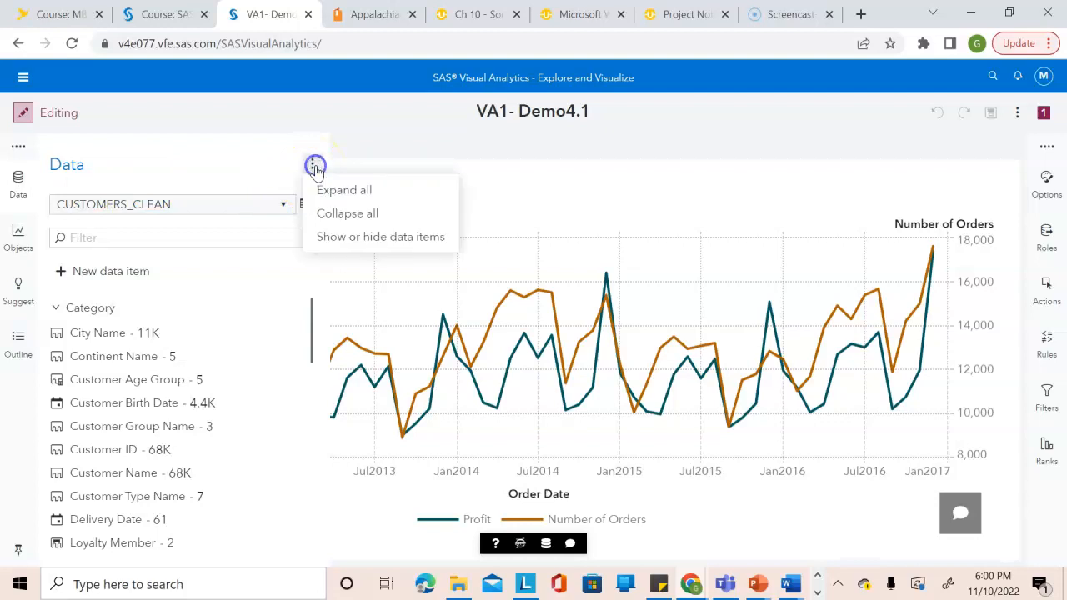
pyautogui.click(385, 238)
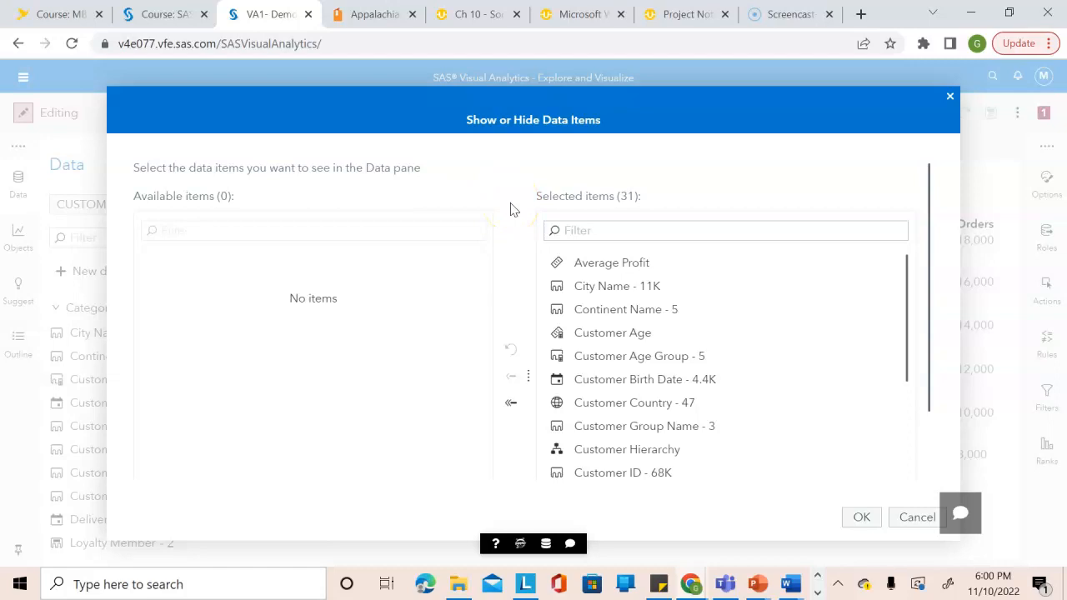
pyautogui.click(509, 403)
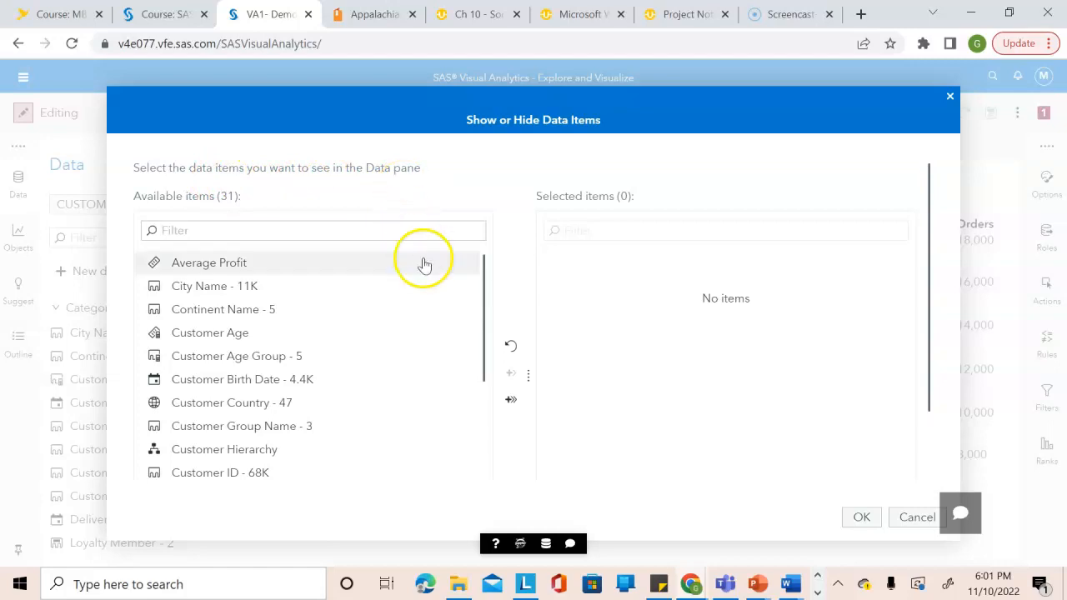
pyautogui.click(512, 400)
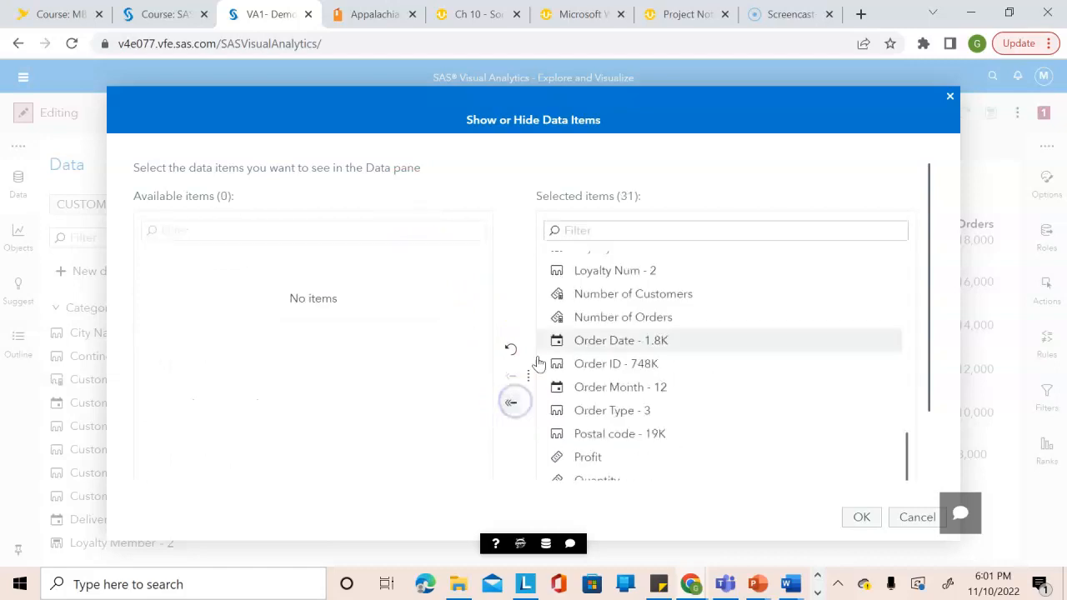
pyautogui.click(511, 403)
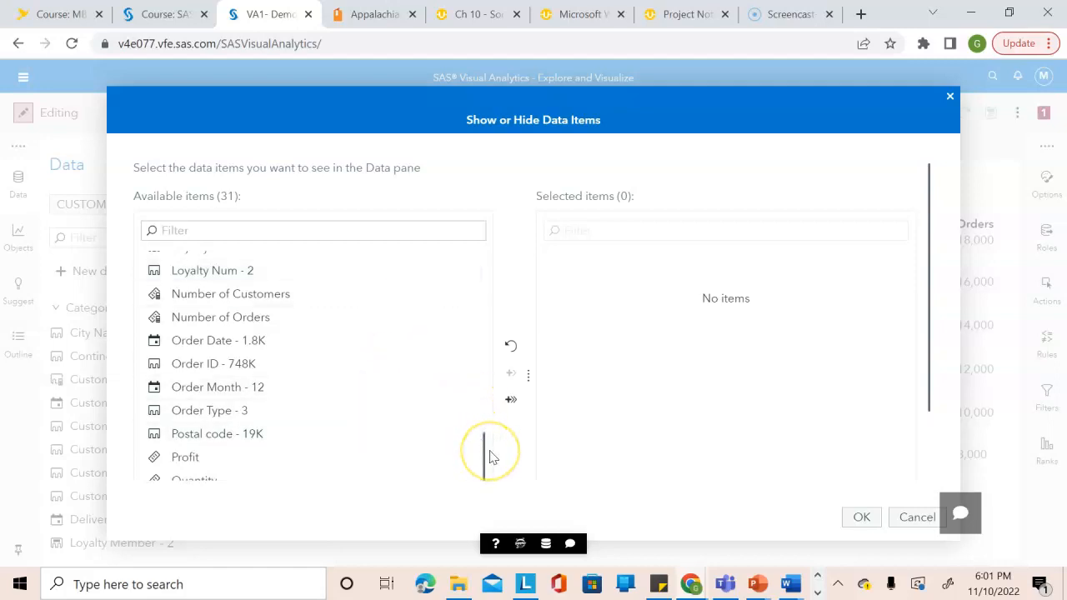
# Add Customer Age Group and Frequency to the selected data items.
pyautogui.moveTo(483, 471); pyautogui.dragTo(478, 317)
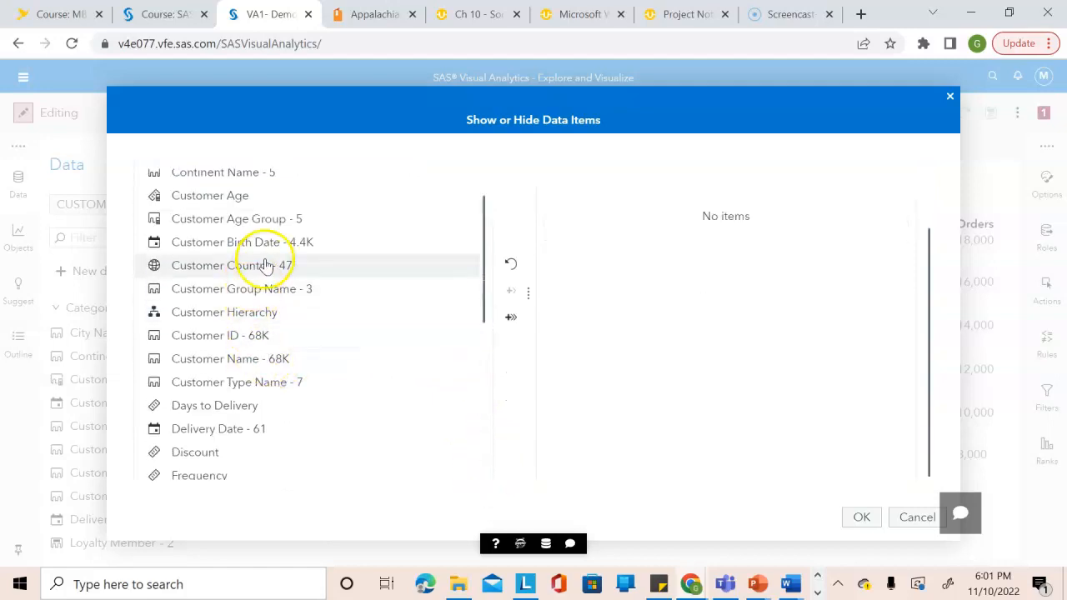
pyautogui.doubleClick(262, 222)
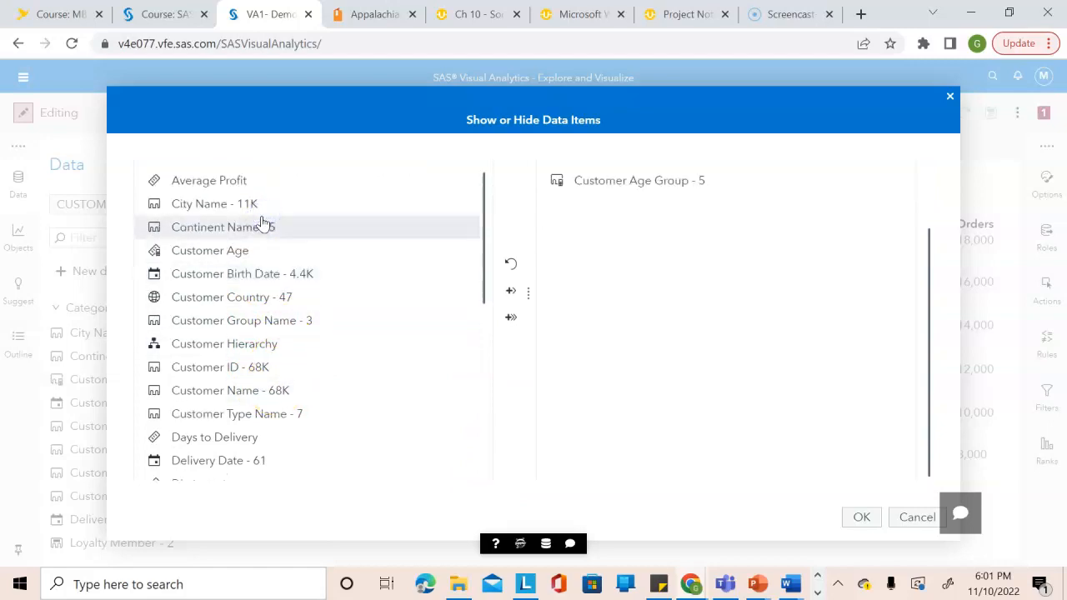
pyautogui.moveTo(485, 266); pyautogui.dragTo(486, 441)
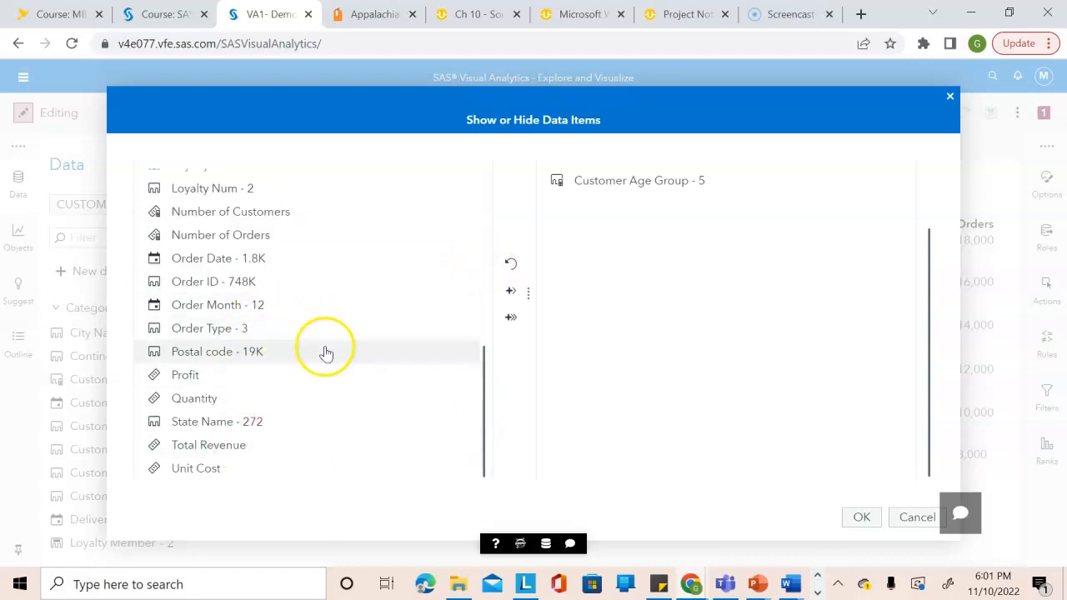
pyautogui.moveTo(486, 391); pyautogui.dragTo(476, 320)
pyautogui.click(192, 269)
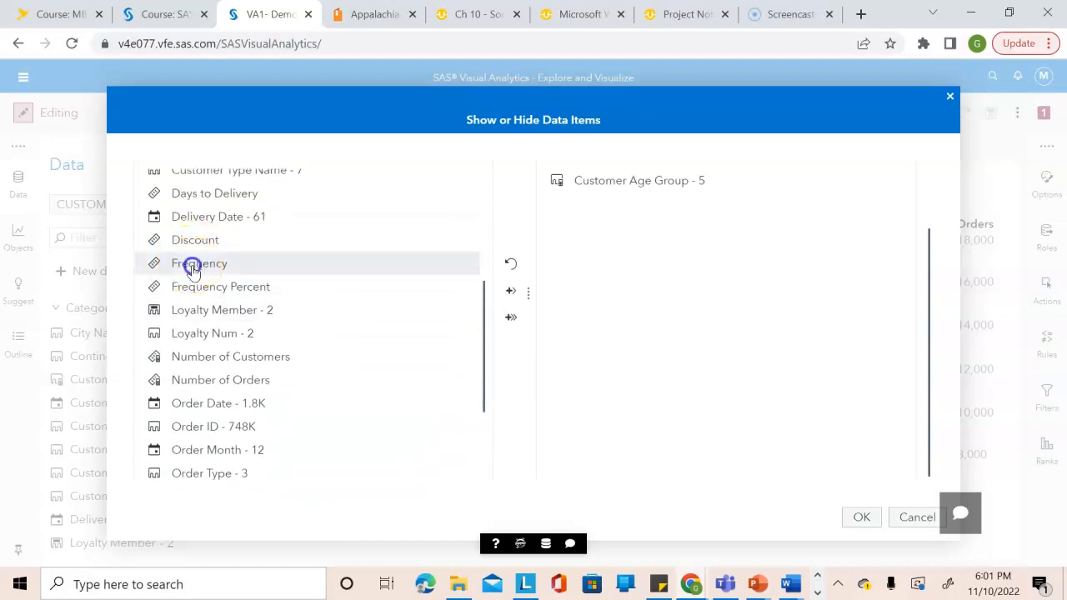
pyautogui.doubleClick(192, 268)
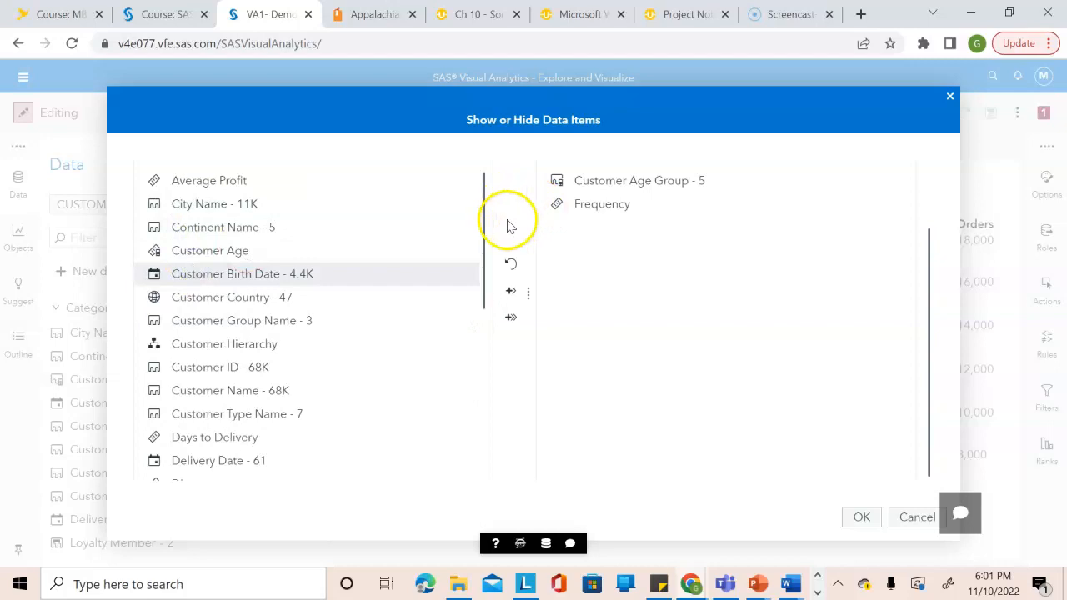
# Add Number of Orders and Order Month to the selected data items.
pyautogui.moveTo(484, 235); pyautogui.dragTo(470, 374)
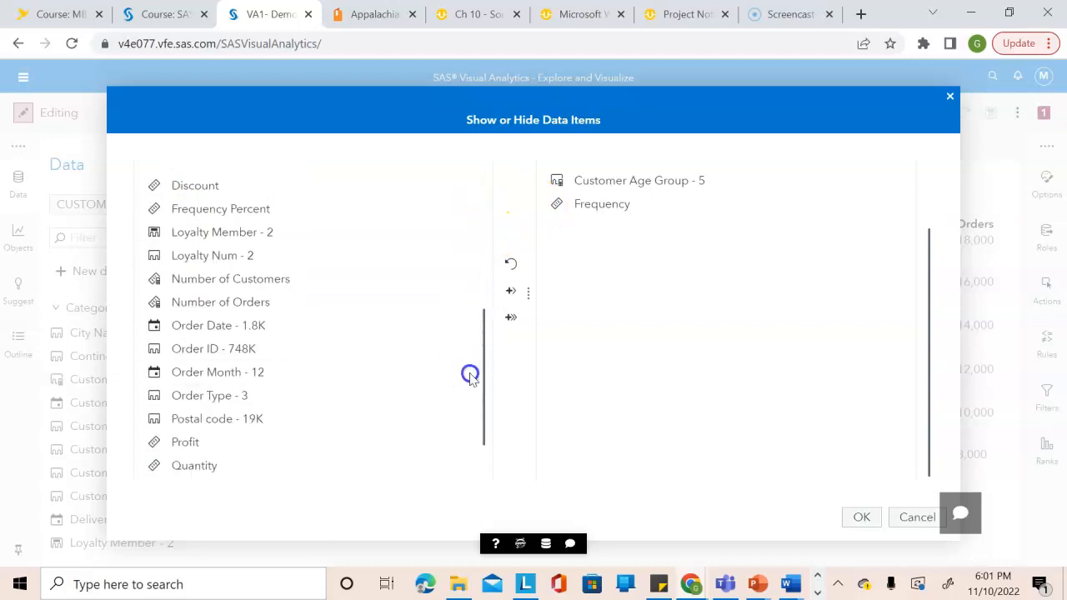
pyautogui.click(273, 312)
pyautogui.doubleClick(273, 312)
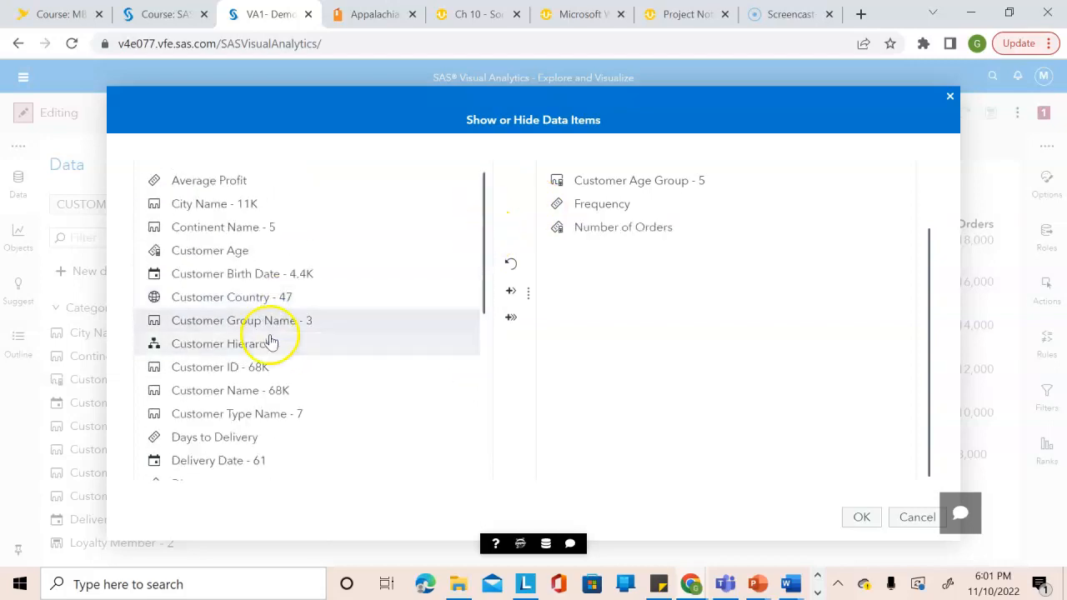
pyautogui.moveTo(482, 286); pyautogui.dragTo(491, 455)
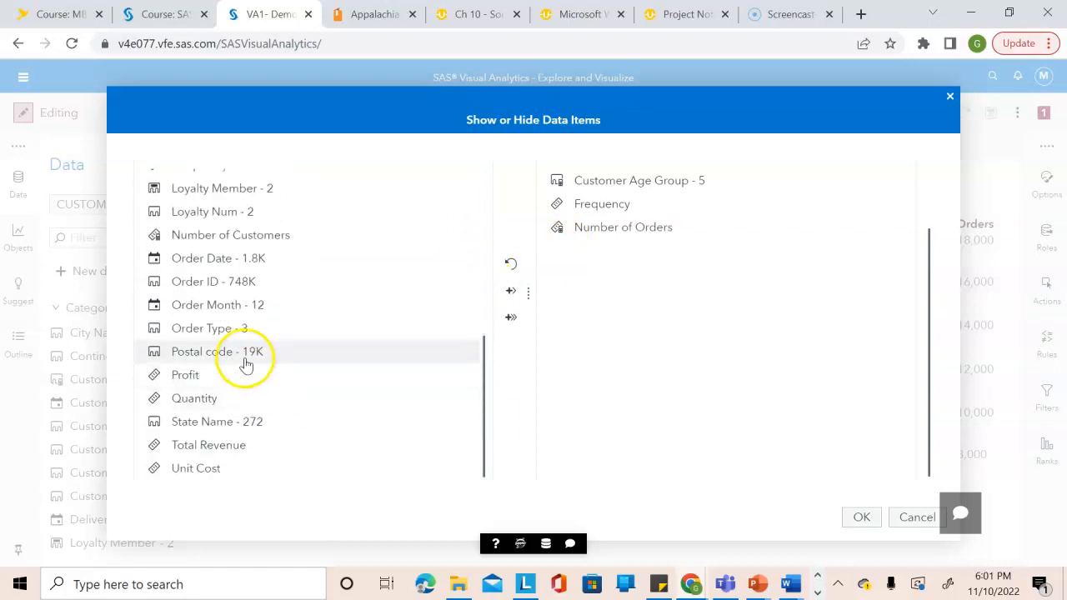
pyautogui.doubleClick(228, 305)
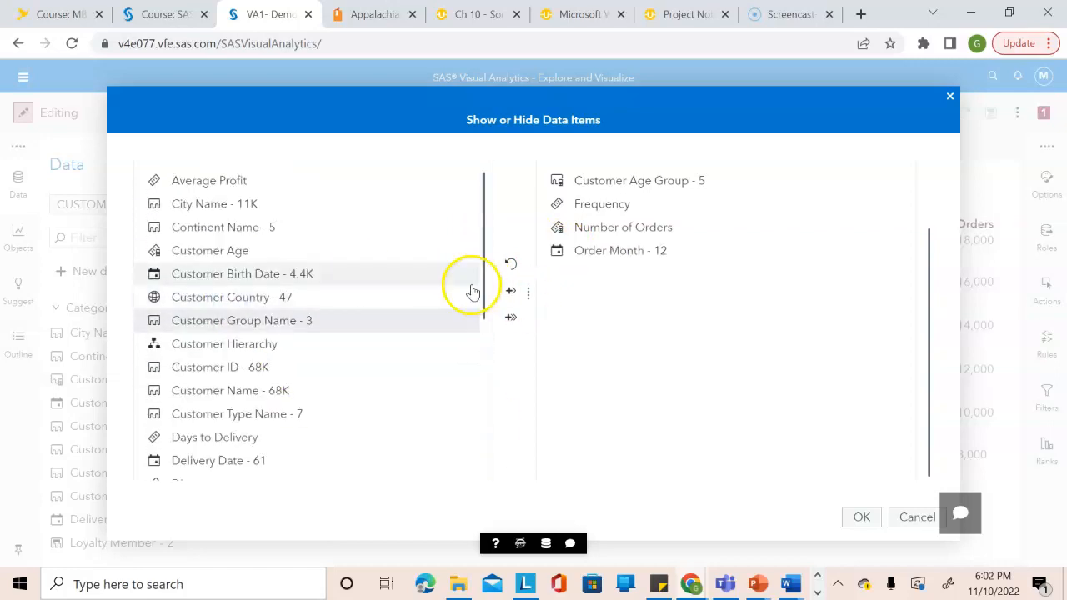
# Add Profit to the selected data items and apply the show-or-hide selection.
pyautogui.moveTo(481, 262); pyautogui.dragTo(475, 420)
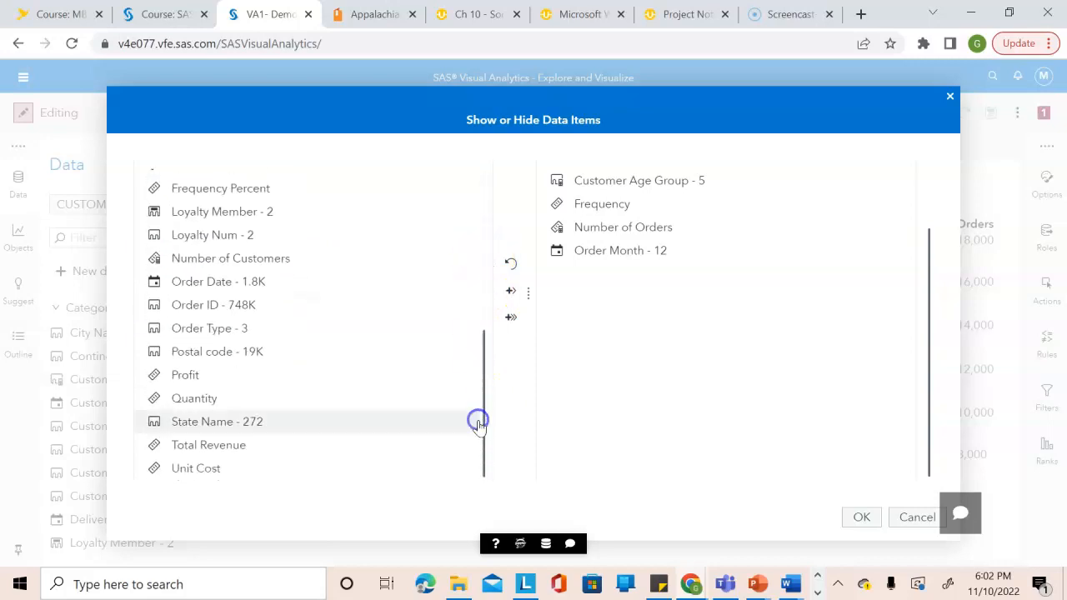
pyautogui.doubleClick(197, 374)
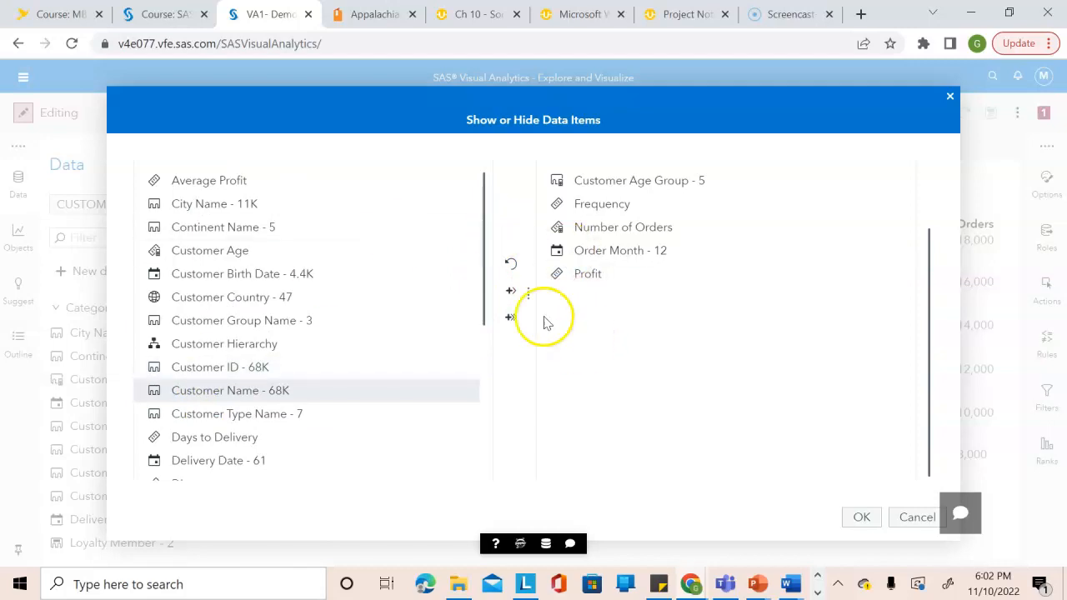
pyautogui.click(861, 518)
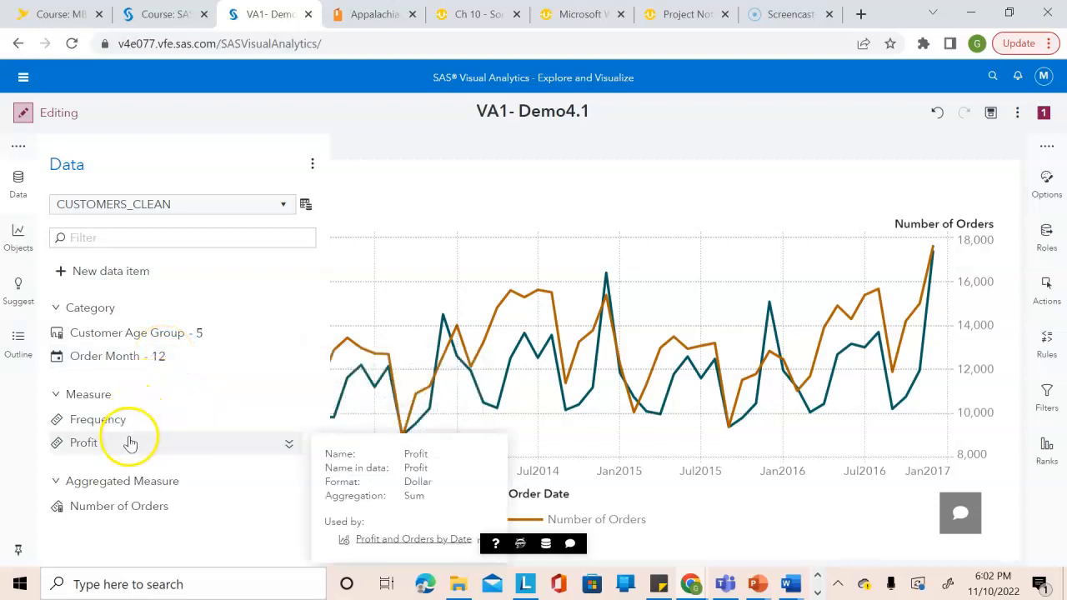
# Add a pie chart above the Profit and Orders by Date line chart on Page 1.
pyautogui.moveTo(178, 515)
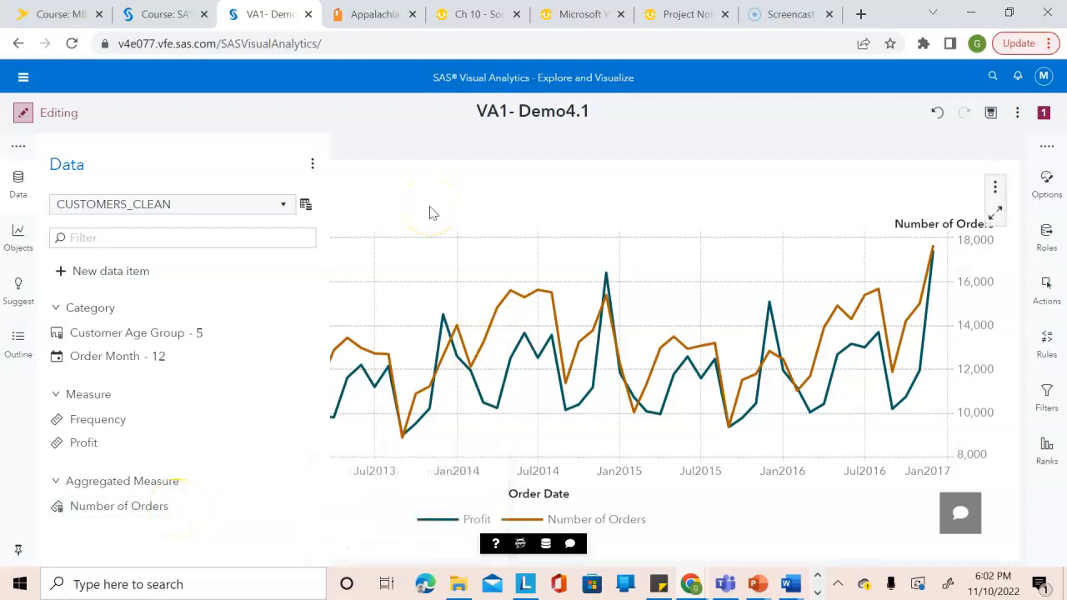
pyautogui.click(373, 165)
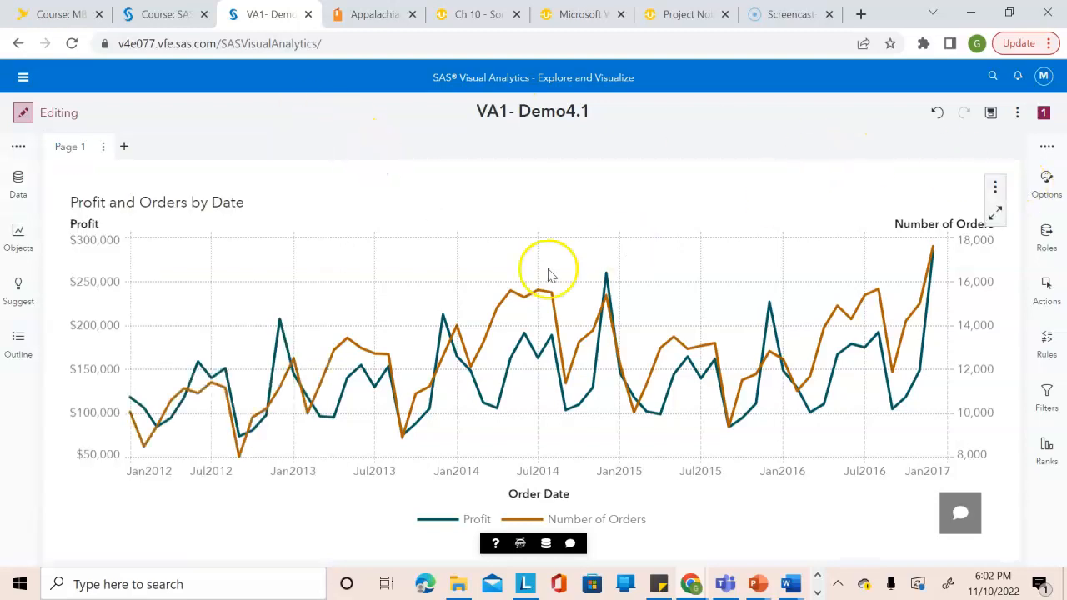
pyautogui.click(18, 235)
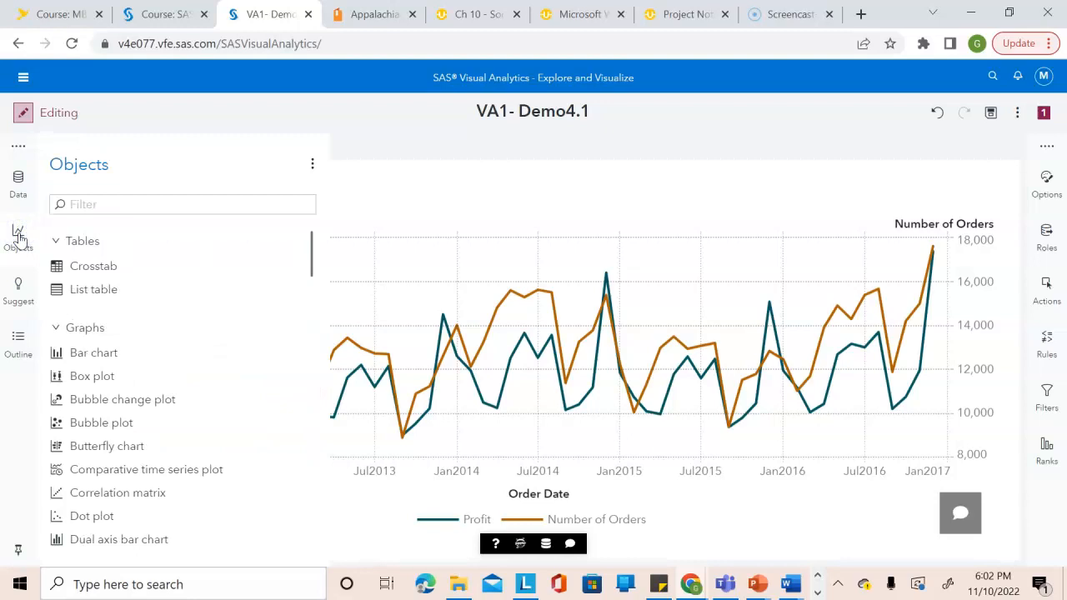
pyautogui.moveTo(321, 245); pyautogui.dragTo(297, 333)
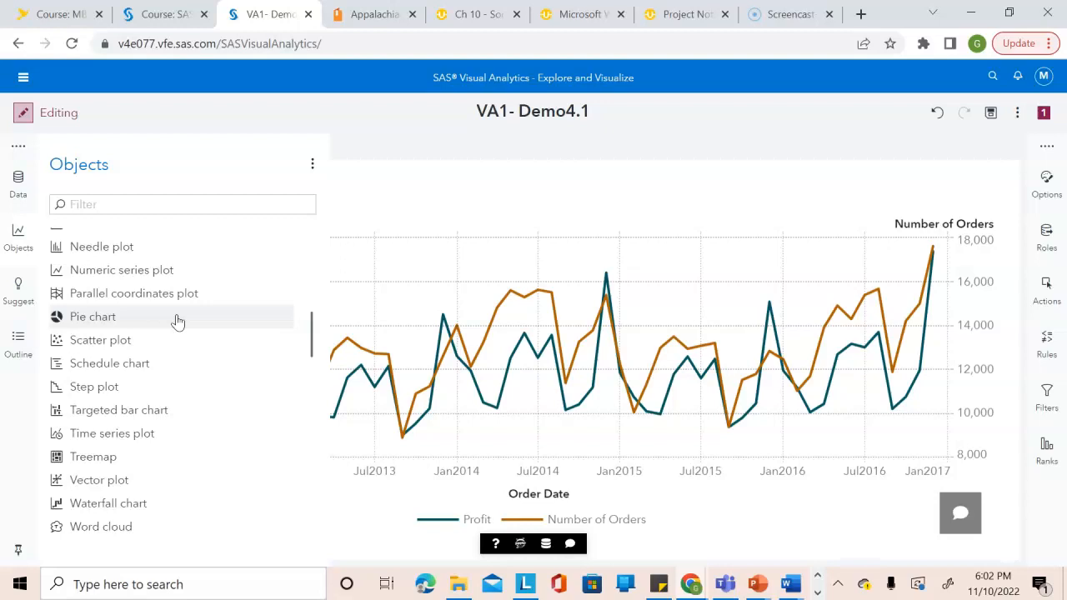
pyautogui.moveTo(177, 322); pyautogui.dragTo(475, 185)
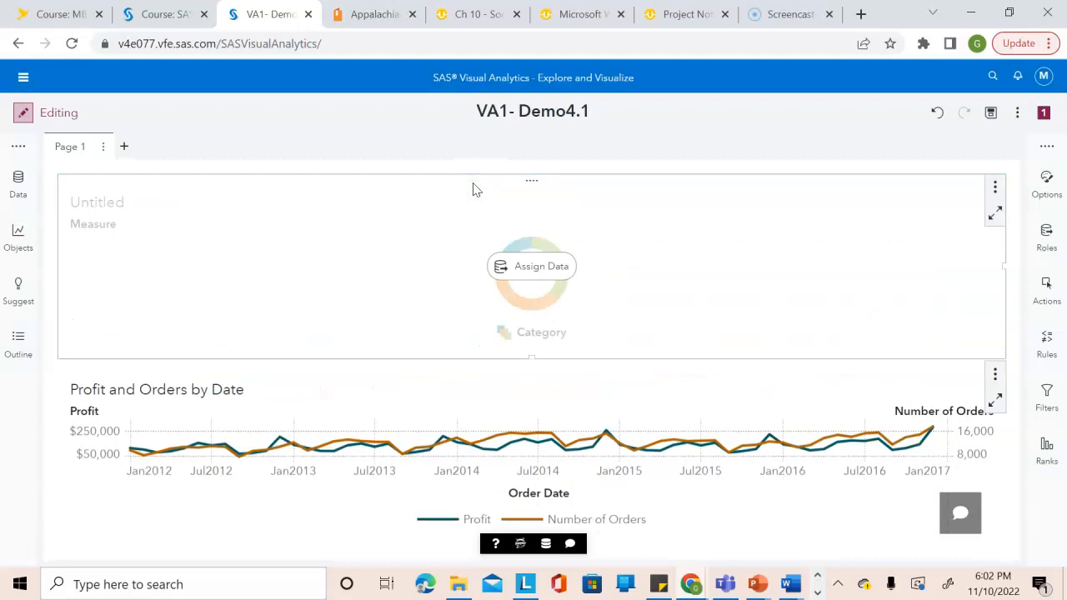
# Assign Customer Age Group as the category of the new pie chart.
pyautogui.click(1046, 235)
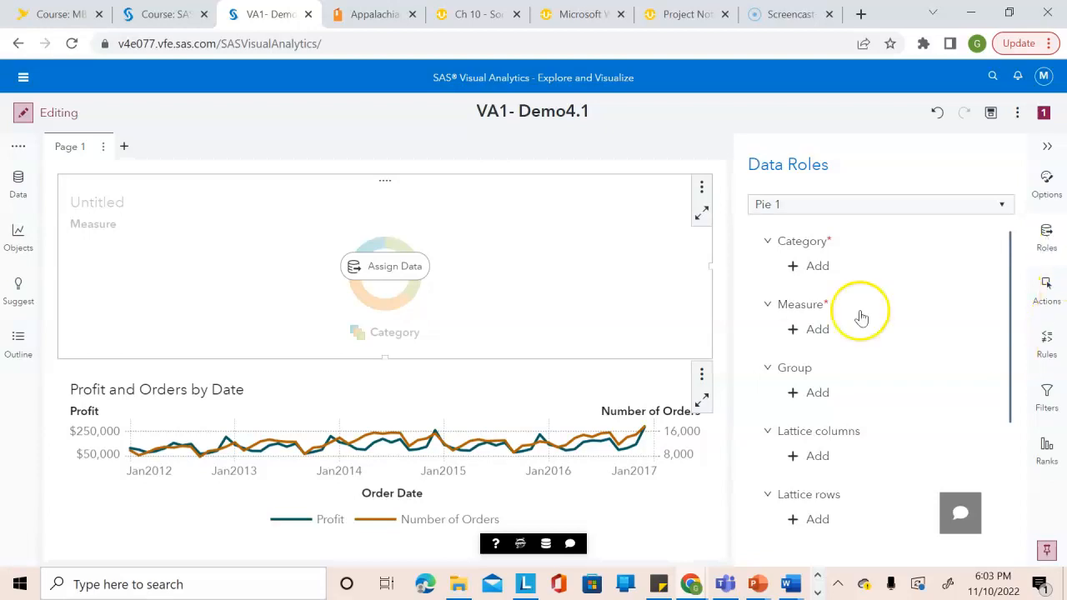
pyautogui.click(793, 268)
pyautogui.click(693, 277)
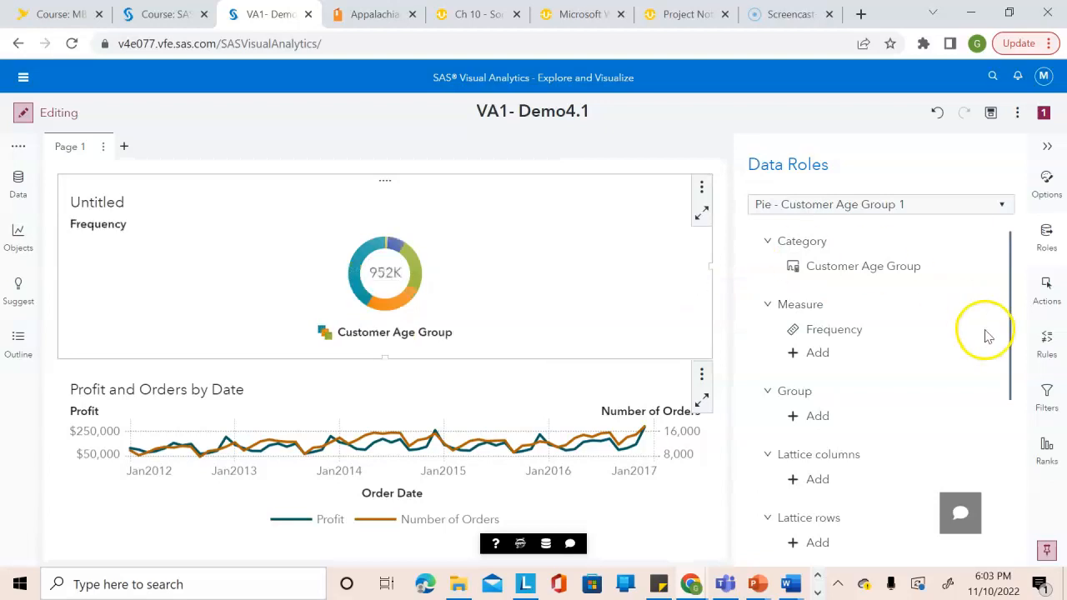
# Replace the Frequency measure of the pie chart with Number of Orders.
pyautogui.click(853, 333)
pyautogui.click(905, 346)
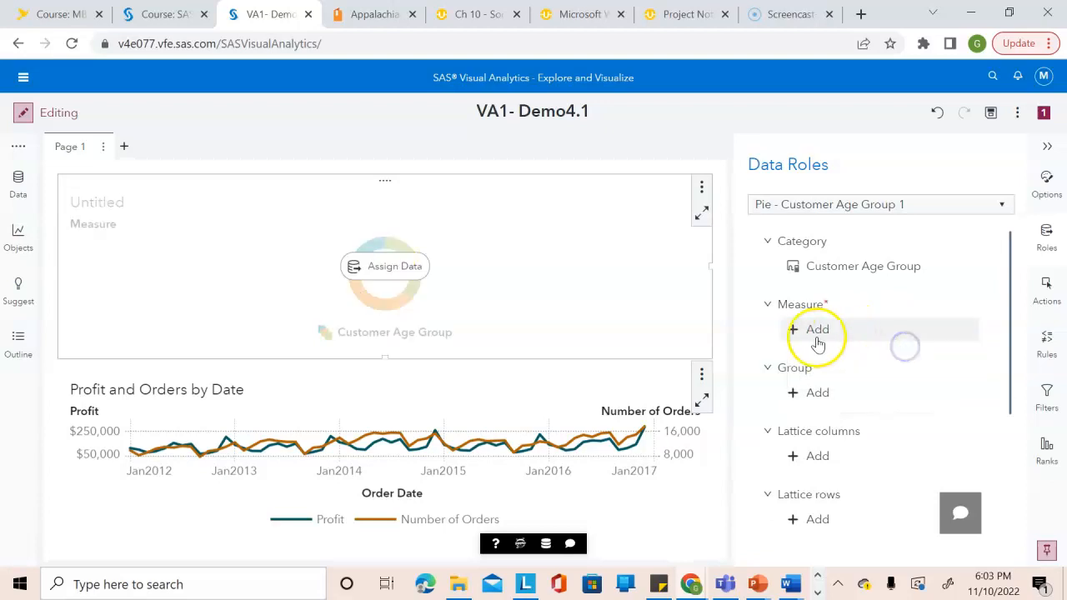
pyautogui.click(817, 333)
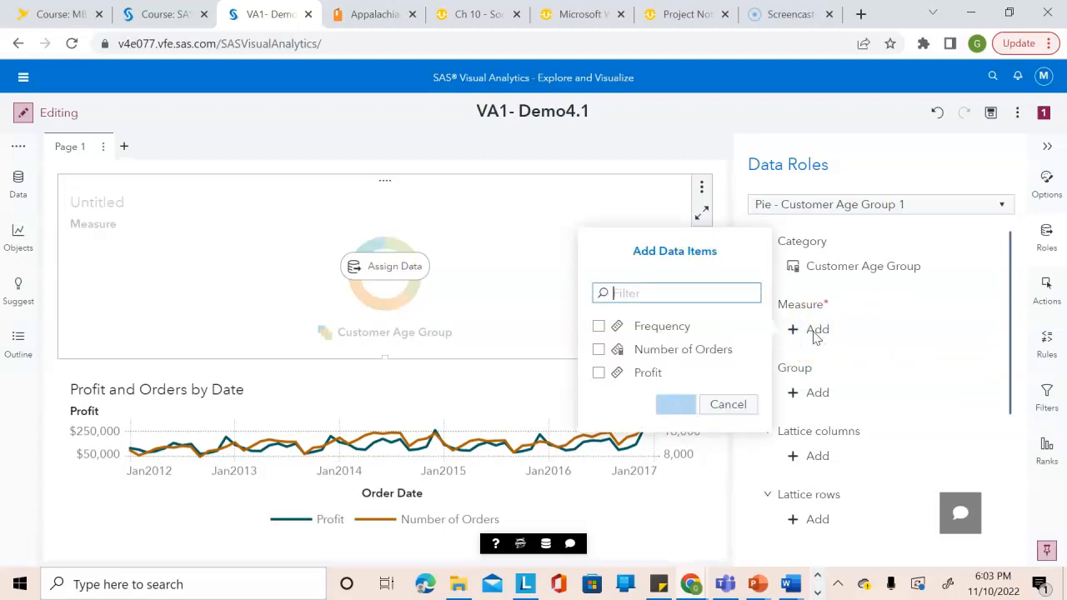
pyautogui.click(669, 350)
pyautogui.click(682, 403)
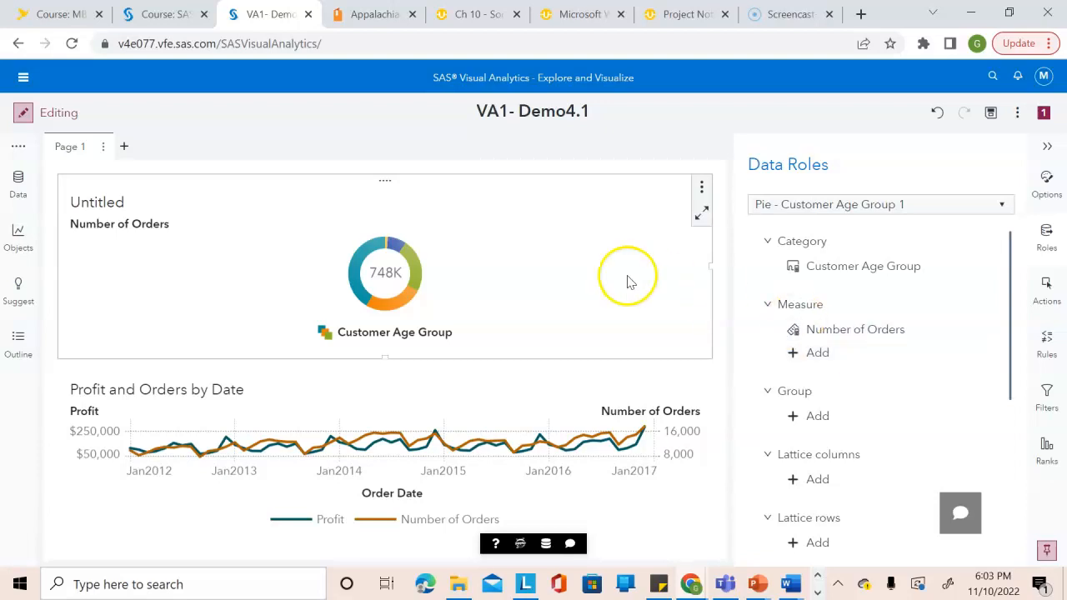
# Sort the pie chart by Customer Age Group in ascending order.
pyautogui.rightClick(371, 339)
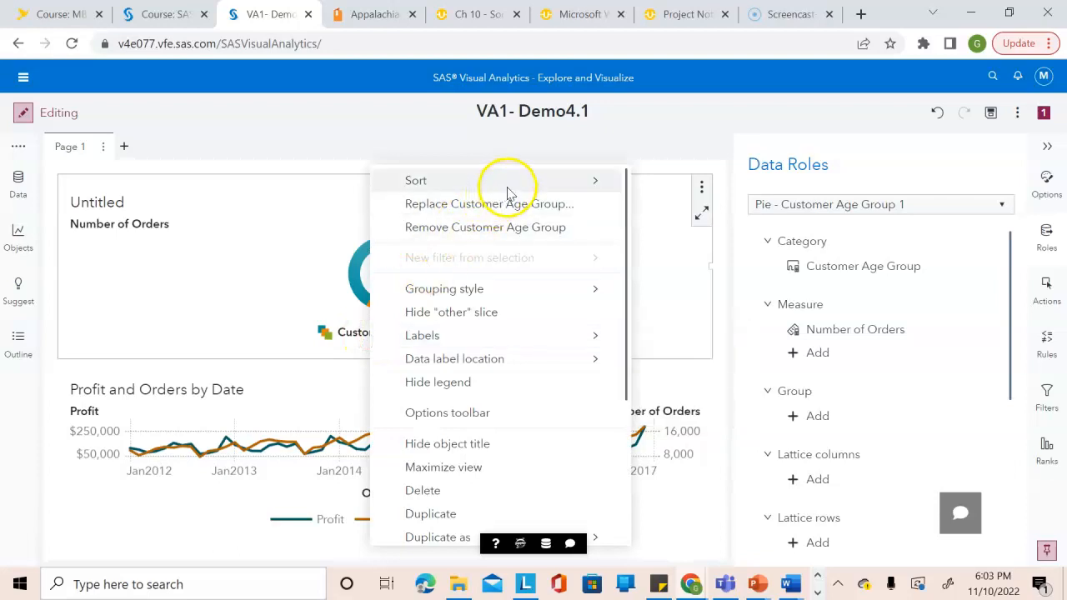
pyautogui.moveTo(508, 188)
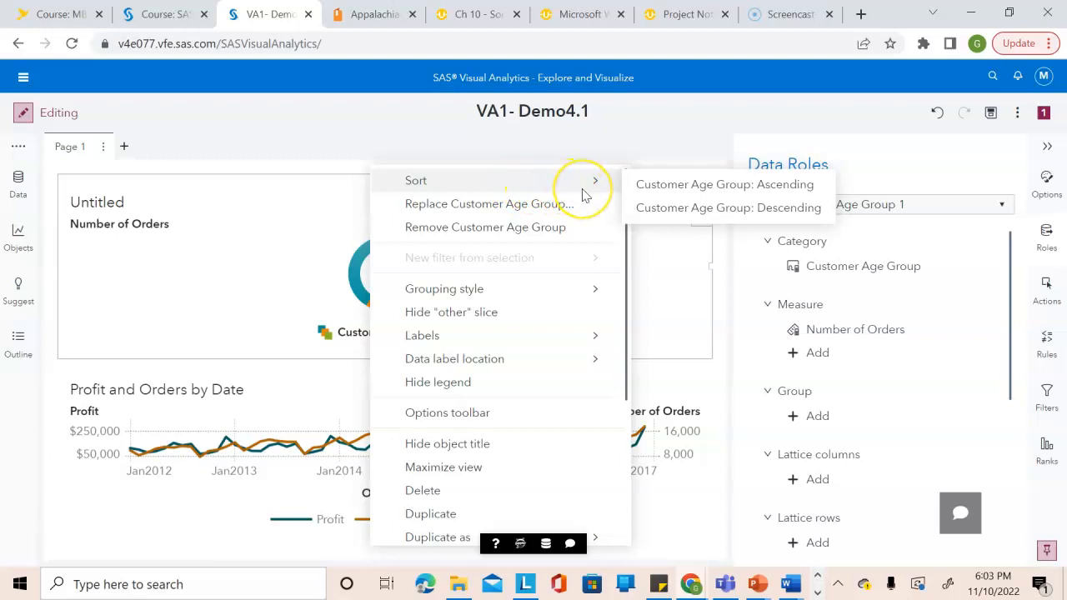
pyautogui.click(671, 185)
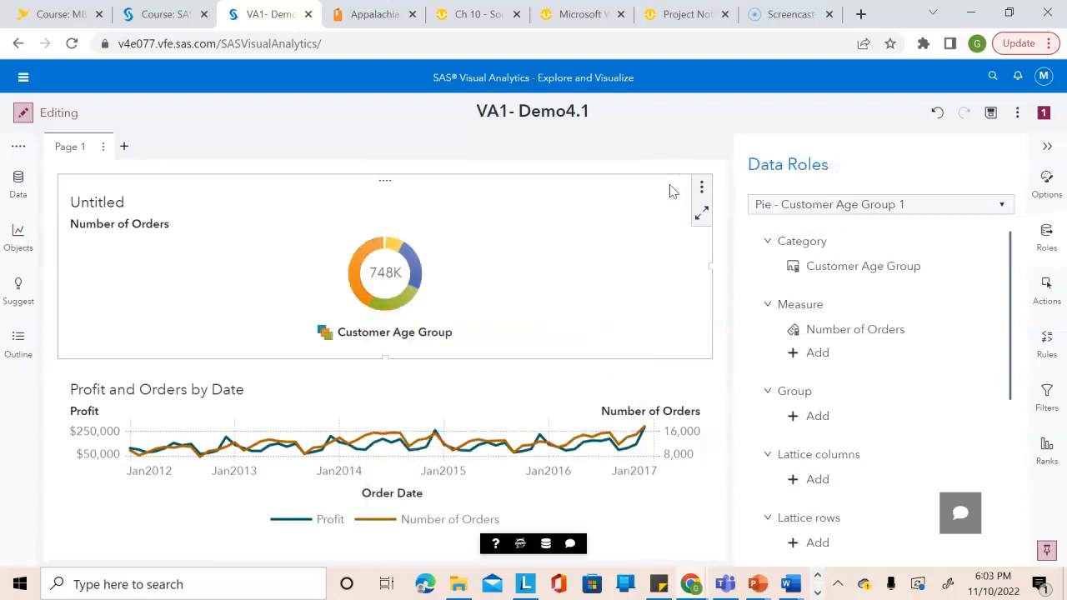
pyautogui.click(606, 258)
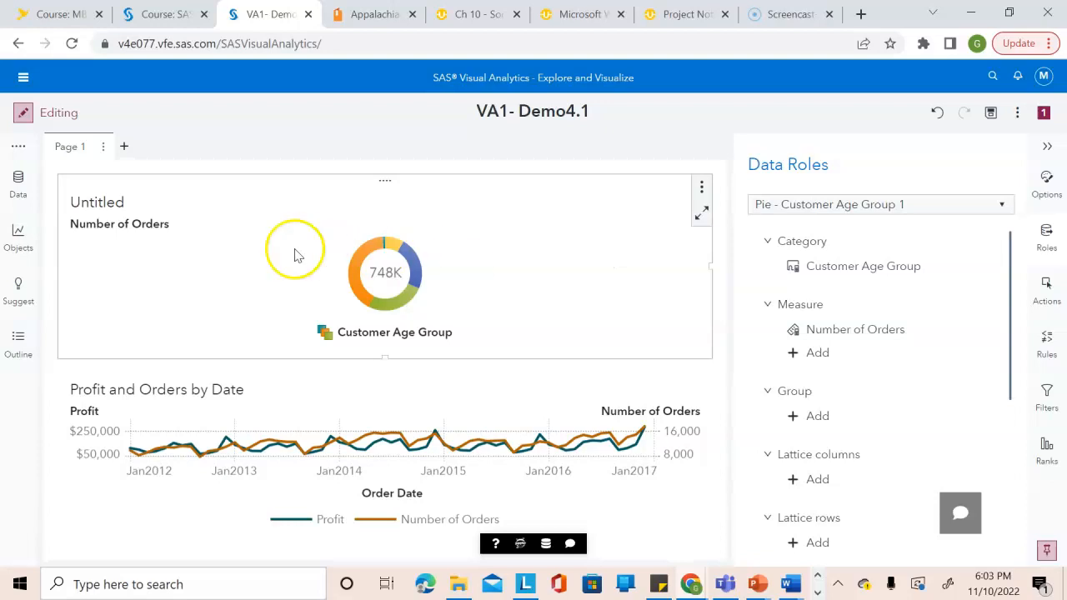
# Replace the pie chart's title with "Number of Orders by Customer Age Group".
pyautogui.click(97, 203)
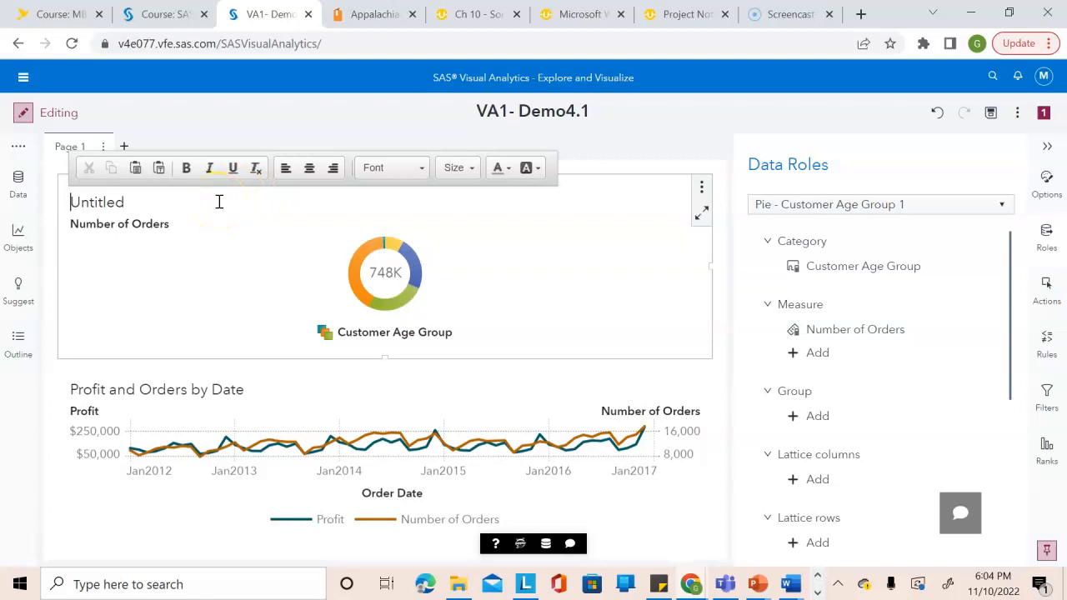
pyautogui.click(131, 203)
pyautogui.press('BackSpace')
pyautogui.press('BackSpace')
pyautogui.press('BackSpace')
pyautogui.press('BackSpace')
pyautogui.press('BackSpace')
pyautogui.press('BackSpace')
pyautogui.press('BackSpace')
pyautogui.press('BackSpace')
pyautogui.write('Num')
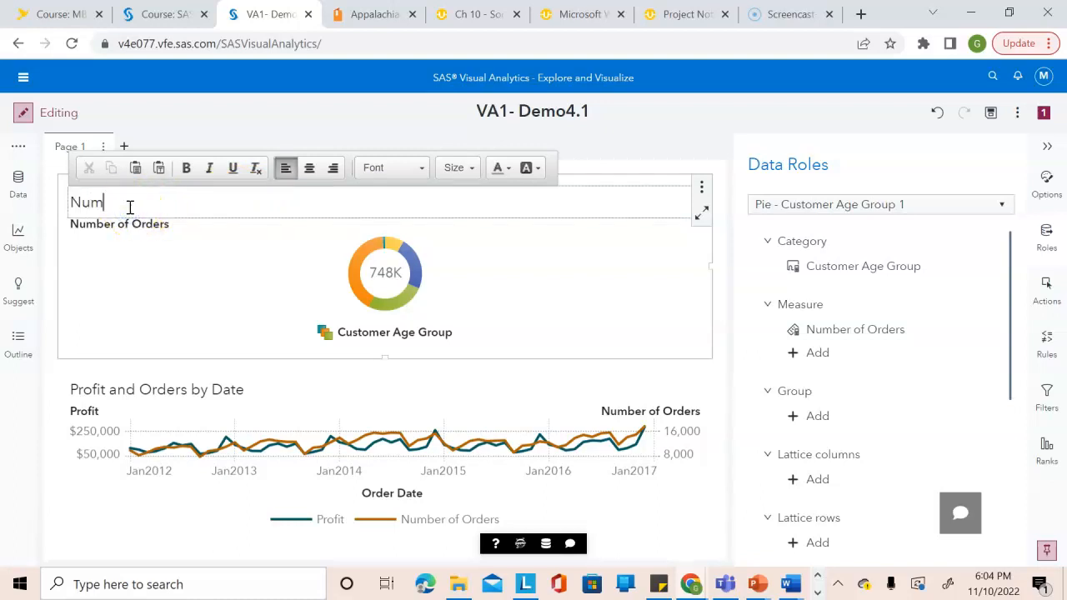
pyautogui.write('ber of Orders by Custo')
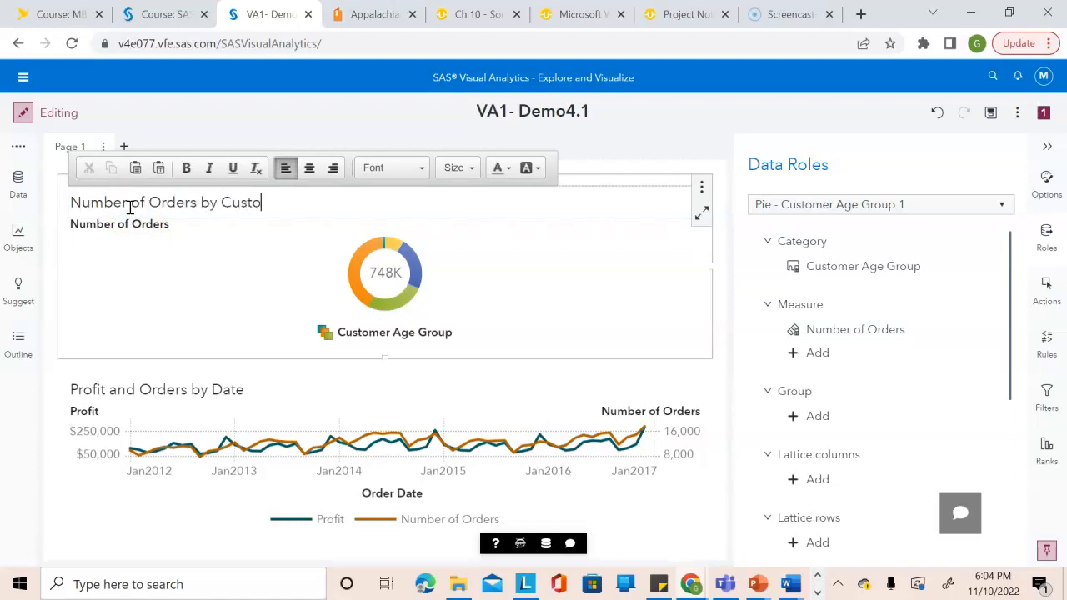
pyautogui.write('mer Age group')
pyautogui.press('BackSpace')
pyautogui.press('BackSpace')
pyautogui.press('BackSpace')
pyautogui.press('BackSpace')
pyautogui.press('BackSpace')
pyautogui.write('Group')
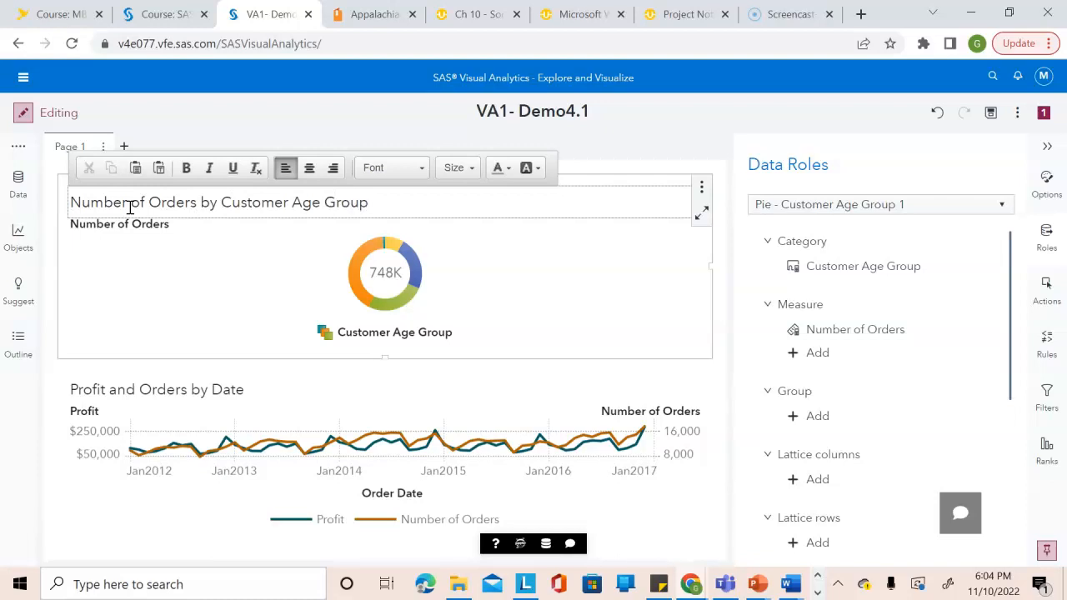
pyautogui.press('Tab')
pyautogui.click(597, 236)
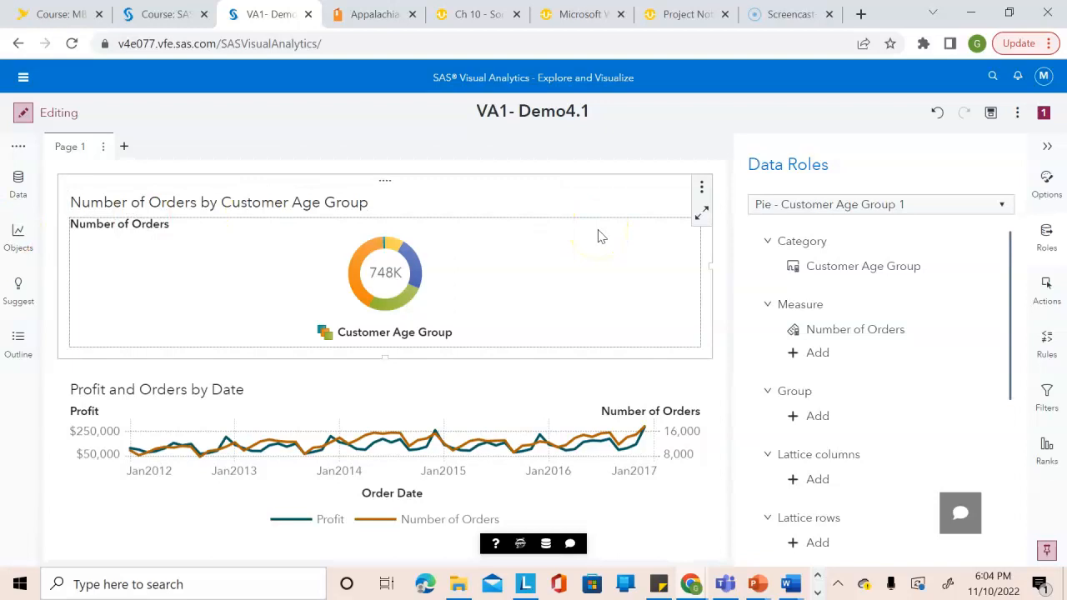
# Set the pie chart's object name to "Orders by Age Group".
pyautogui.click(1047, 182)
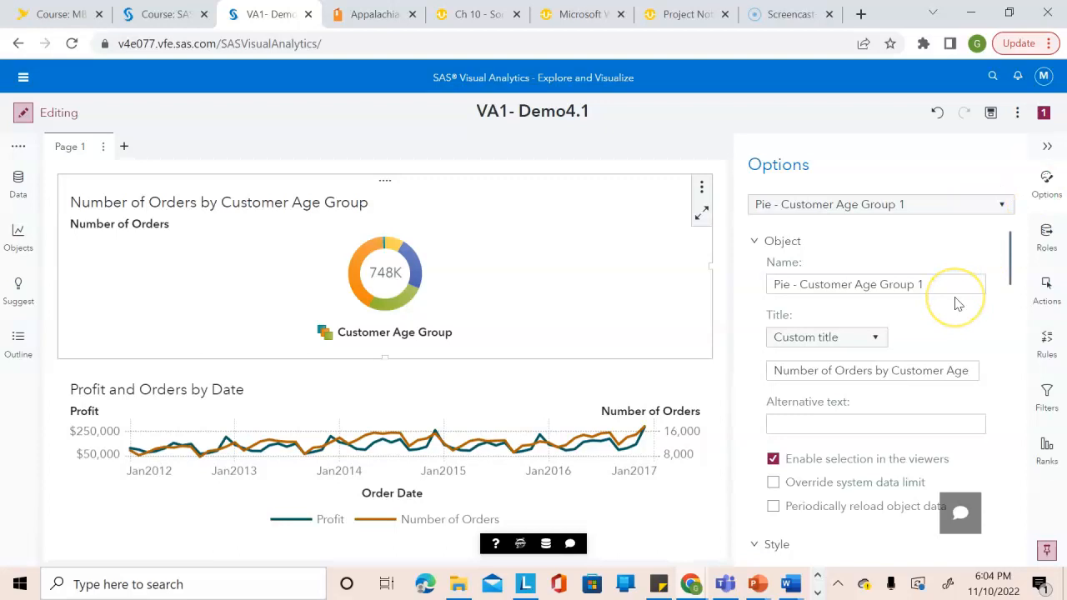
pyautogui.click(869, 284)
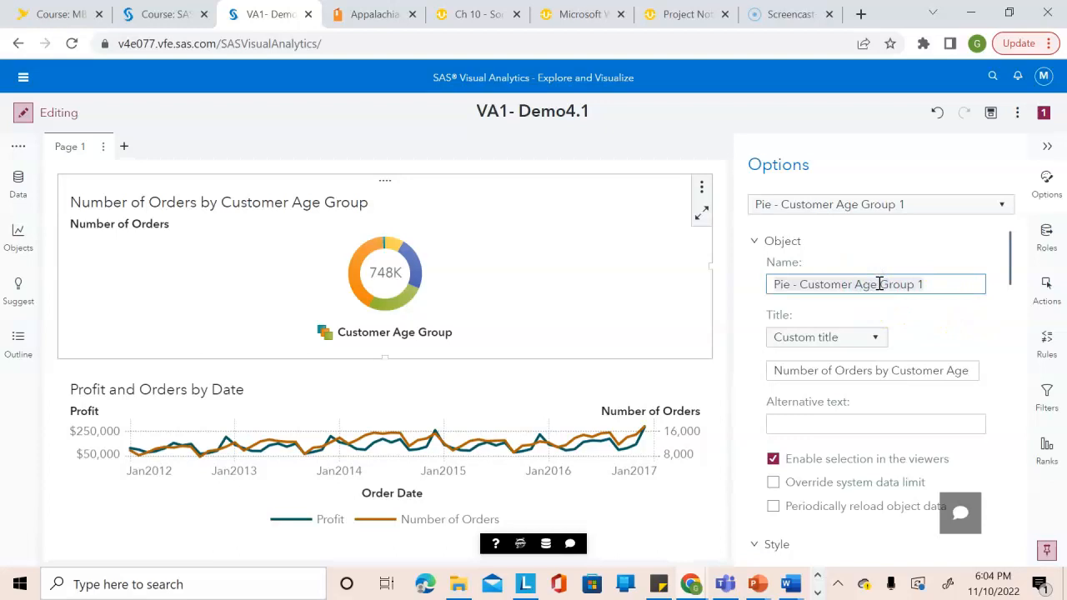
pyautogui.write('Orders by Age Group')
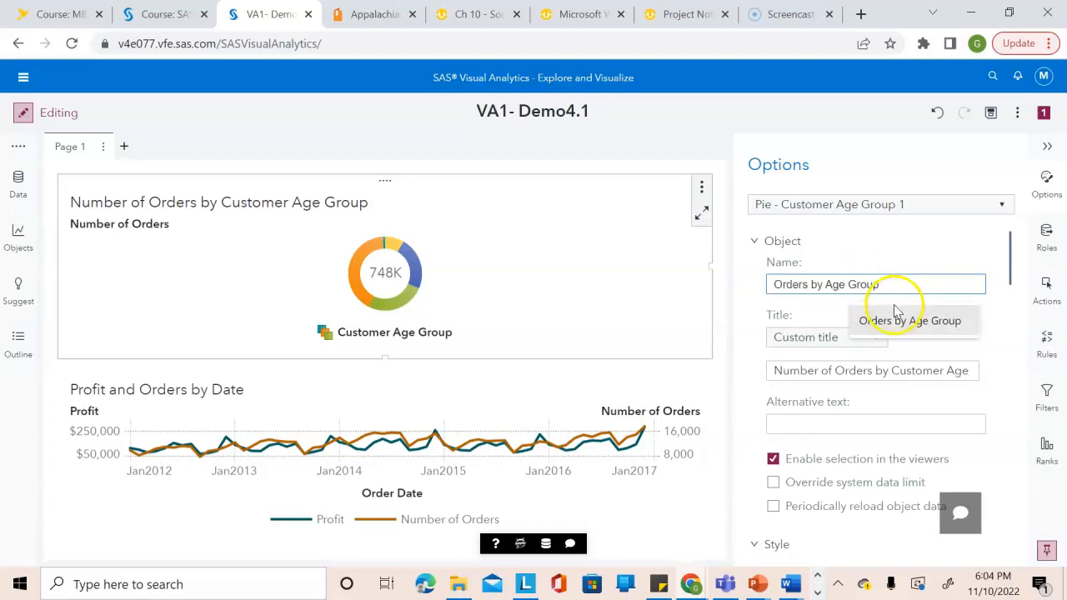
pyautogui.click(896, 321)
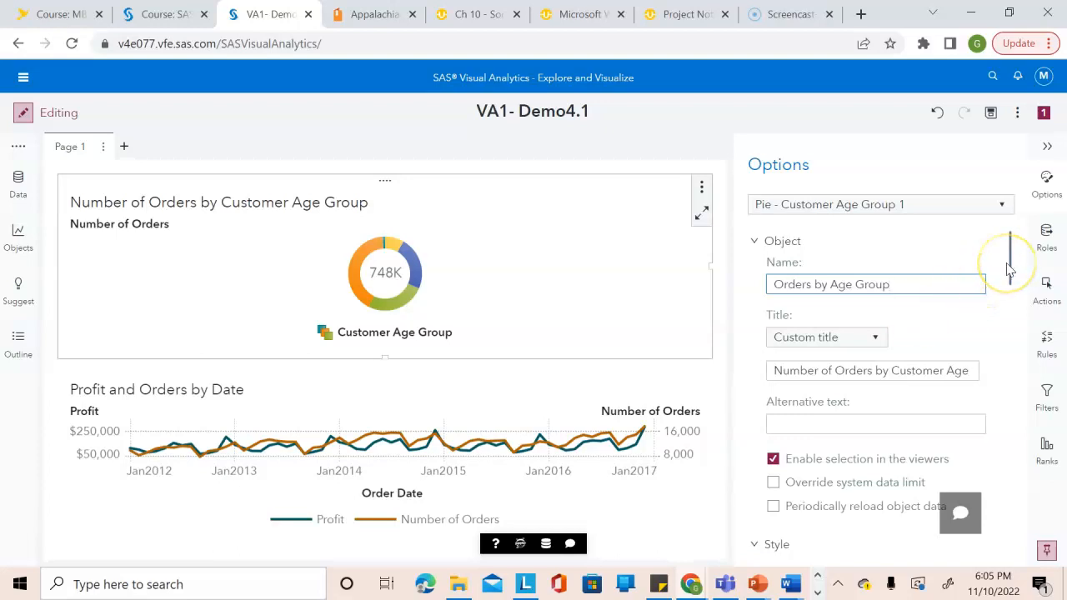
# Turn off the "Other" slice and the pie label in the pie chart's options.
pyautogui.moveTo(1008, 269); pyautogui.dragTo(1020, 494)
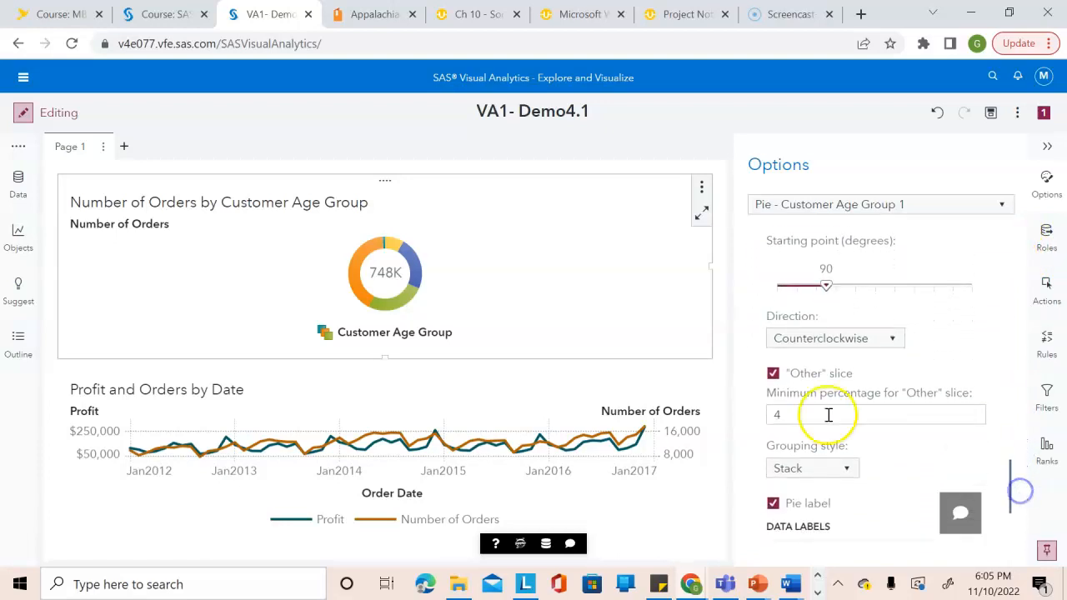
pyautogui.click(774, 375)
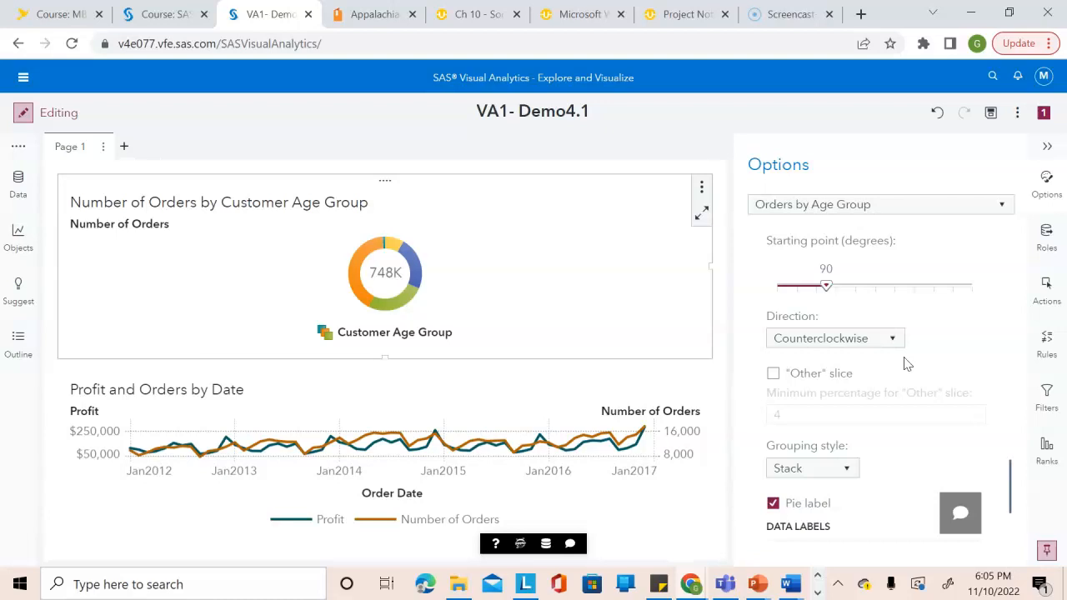
pyautogui.click(783, 511)
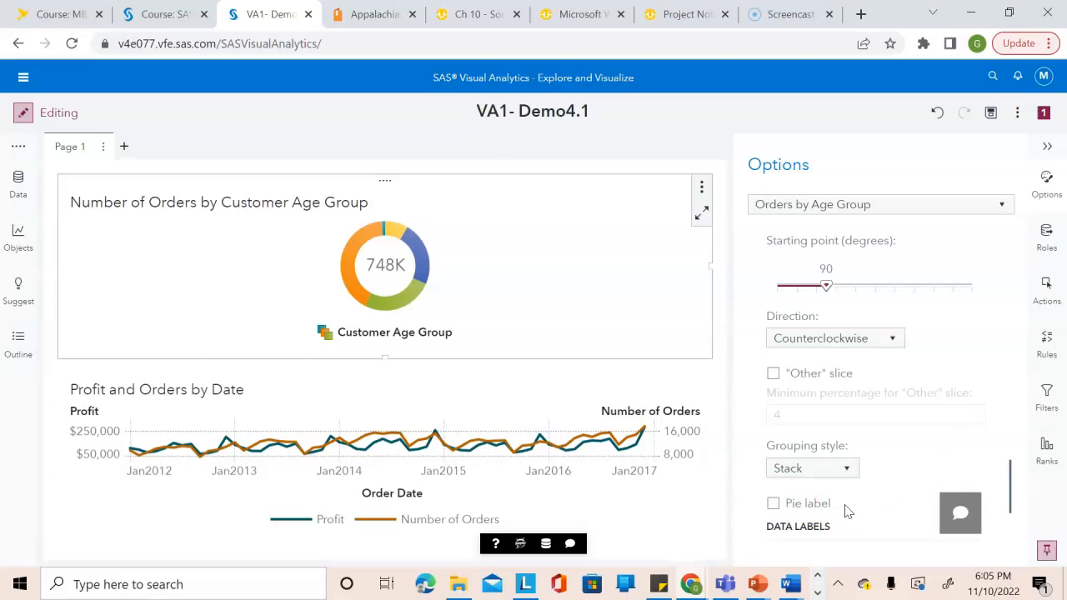
pyautogui.click(1047, 146)
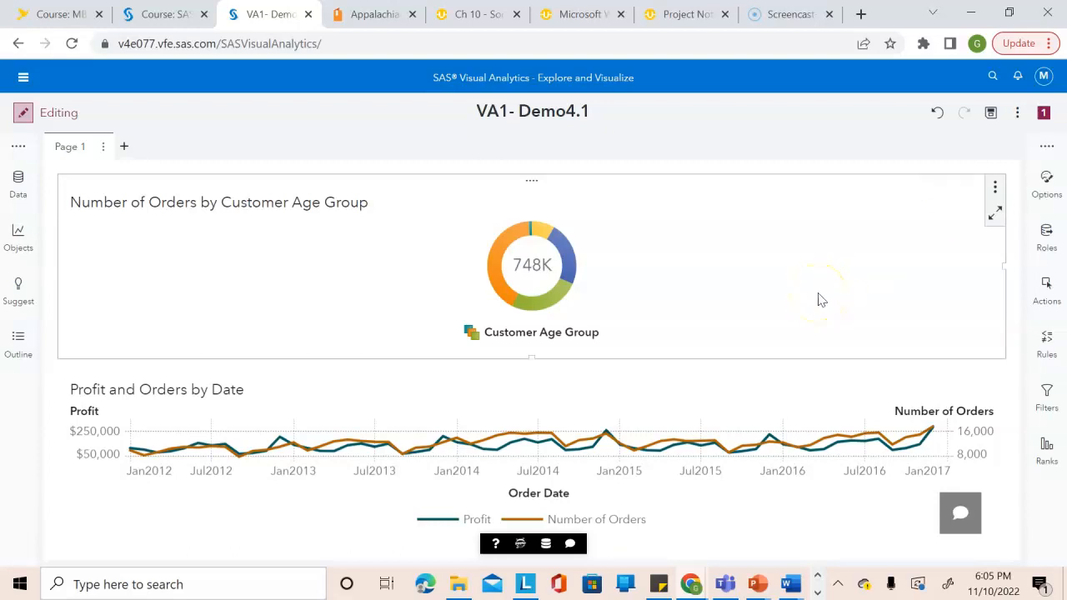
# Add a bar chart to the right of the pie chart, above the line chart.
pyautogui.click(18, 235)
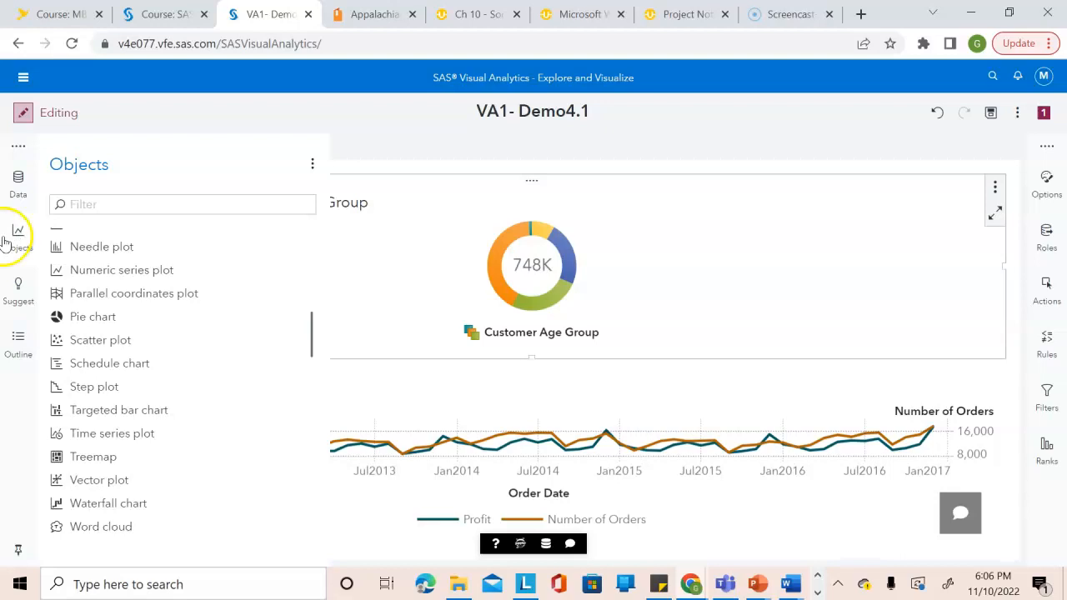
pyautogui.moveTo(312, 333); pyautogui.dragTo(305, 238)
pyautogui.moveTo(107, 357); pyautogui.dragTo(897, 231)
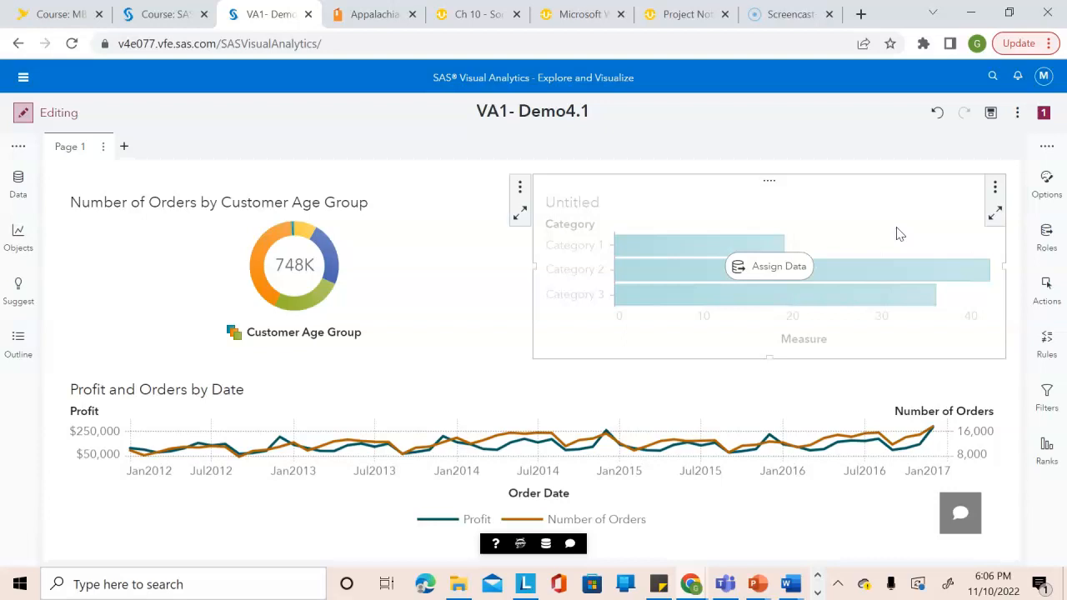
# Assign Order Month as the category of the new bar chart.
pyautogui.click(1046, 233)
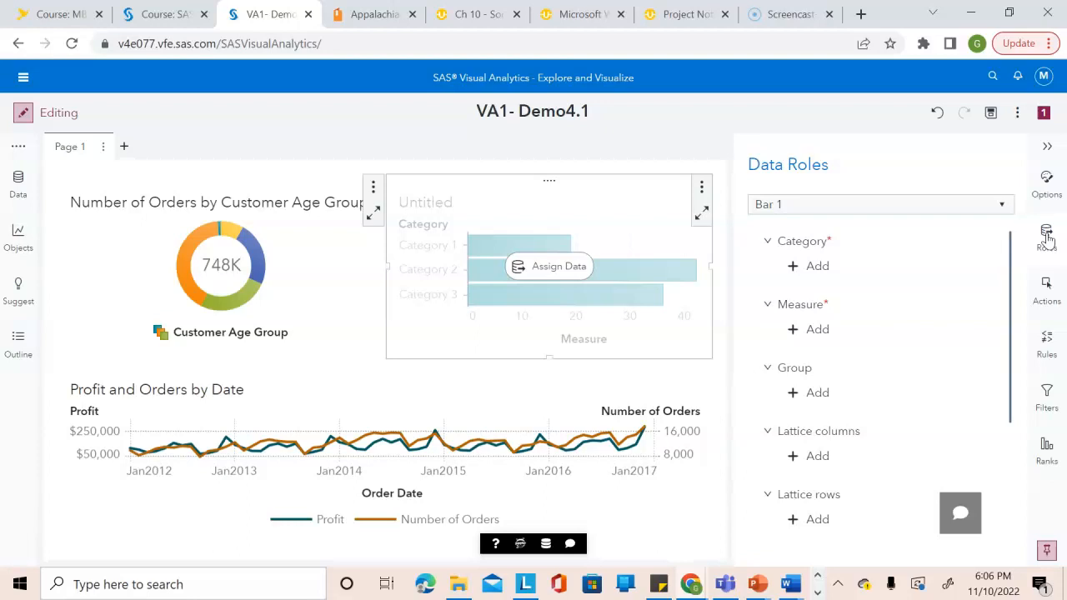
pyautogui.click(800, 265)
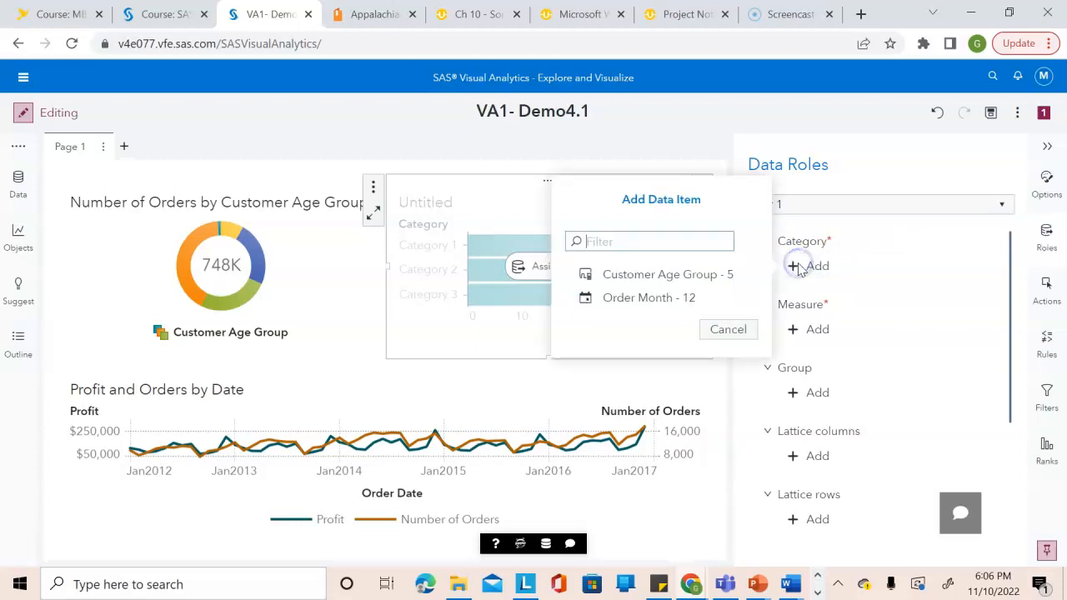
pyautogui.click(669, 298)
pyautogui.click(917, 292)
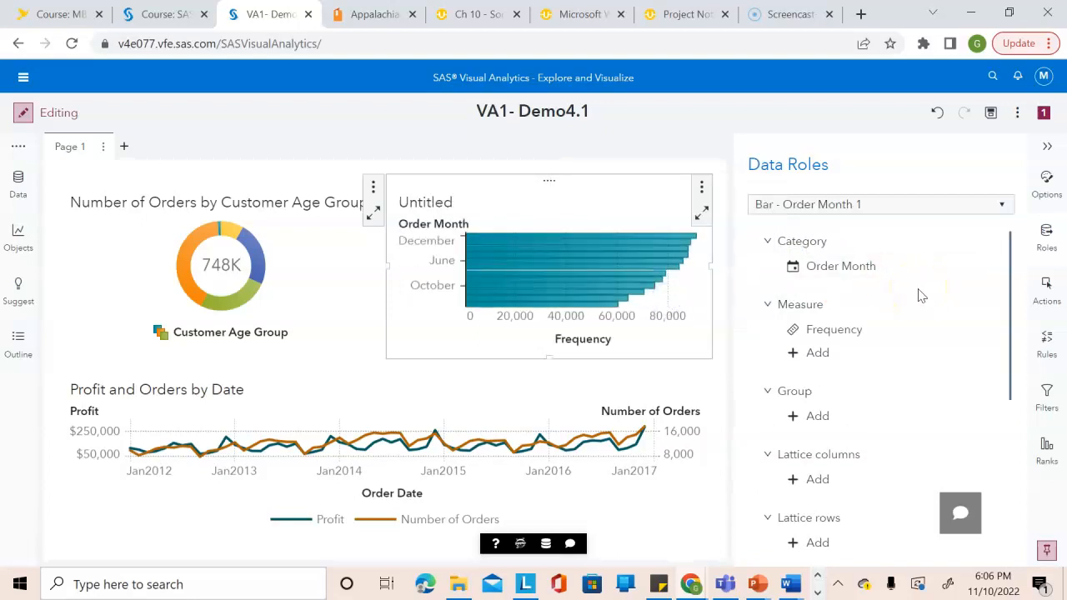
# Replace the Frequency measure of the order month bar chart with Profit.
pyautogui.click(815, 336)
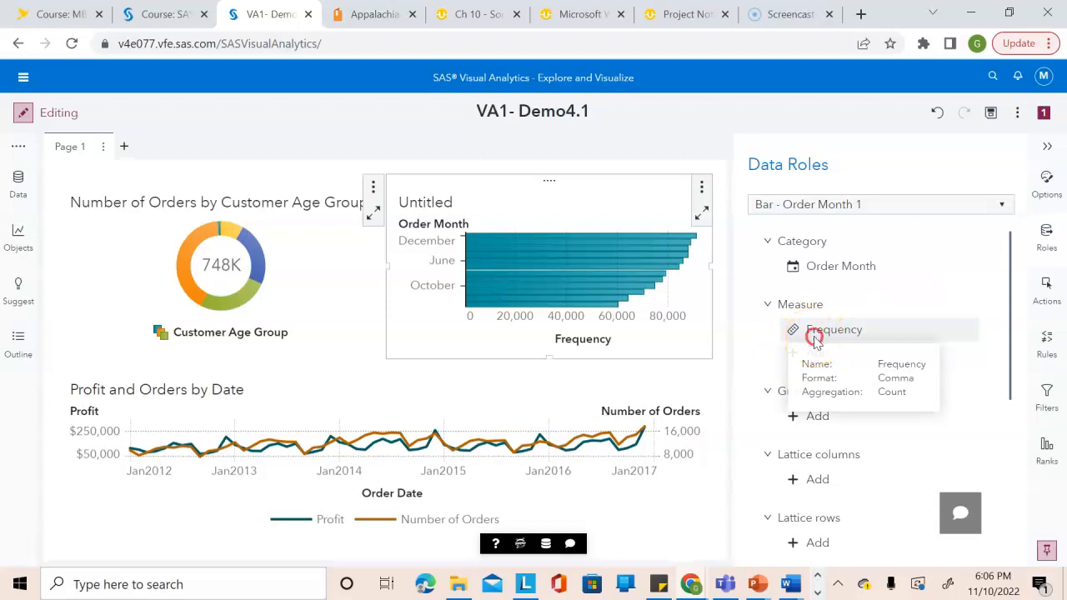
pyautogui.click(834, 352)
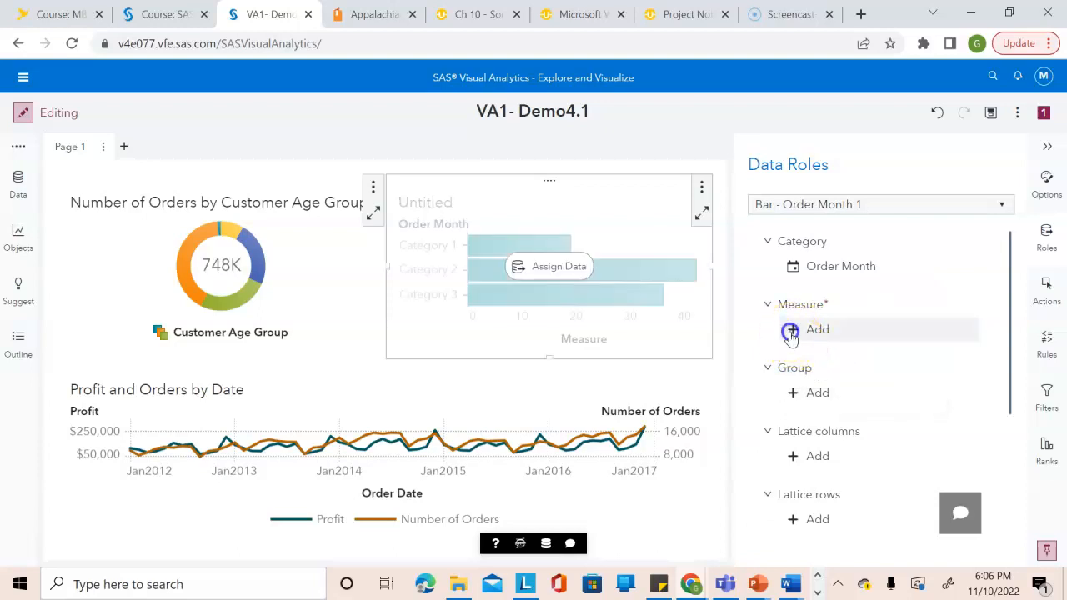
pyautogui.click(790, 331)
pyautogui.click(599, 373)
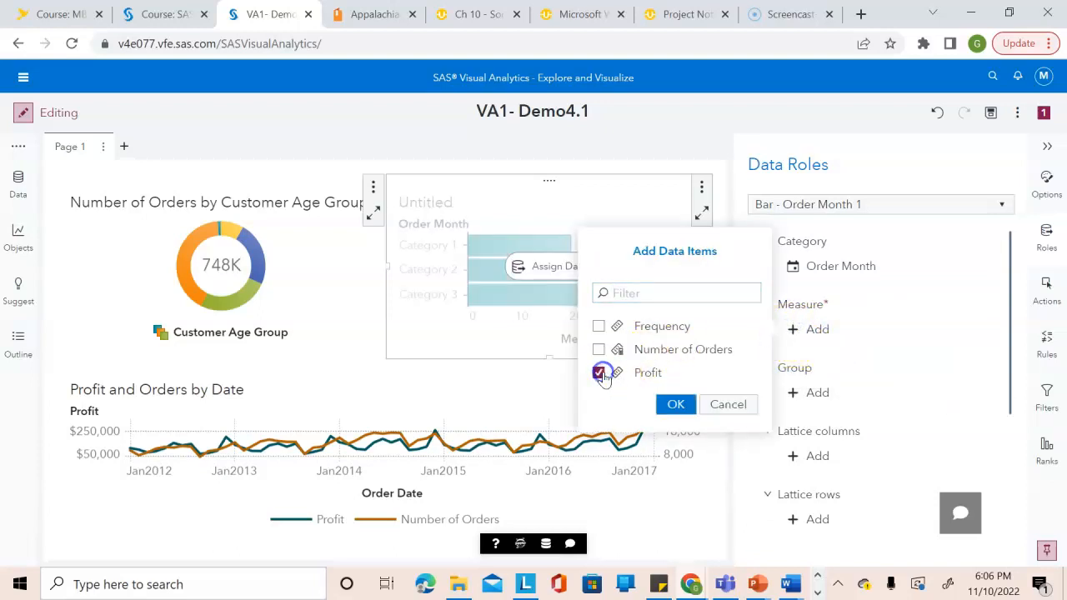
pyautogui.click(673, 402)
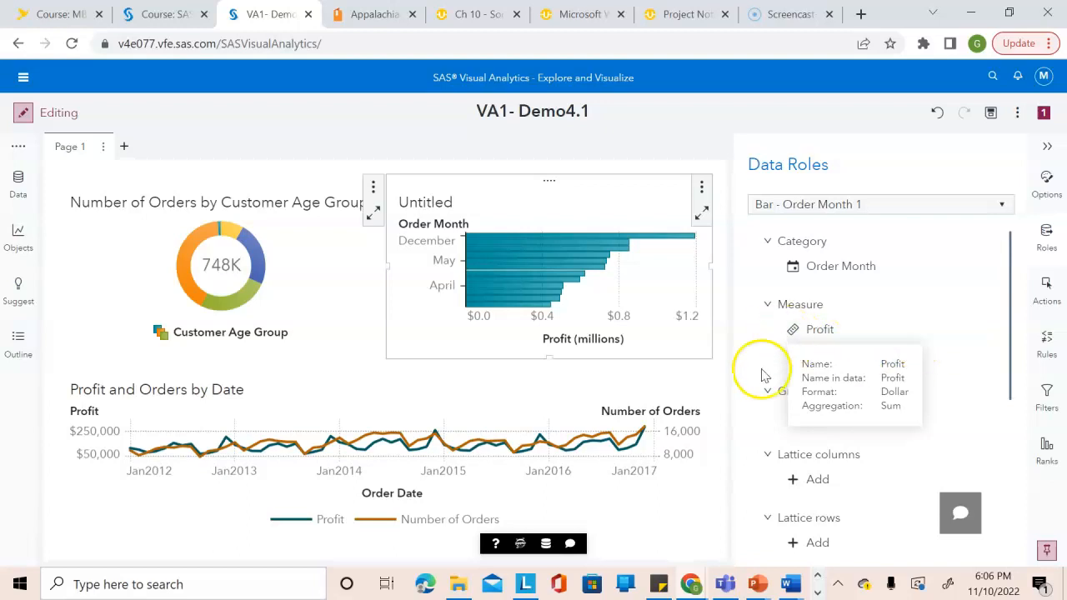
# Add Number of Orders as a second measure of the order month bar chart.
pyautogui.click(812, 354)
pyautogui.click(666, 384)
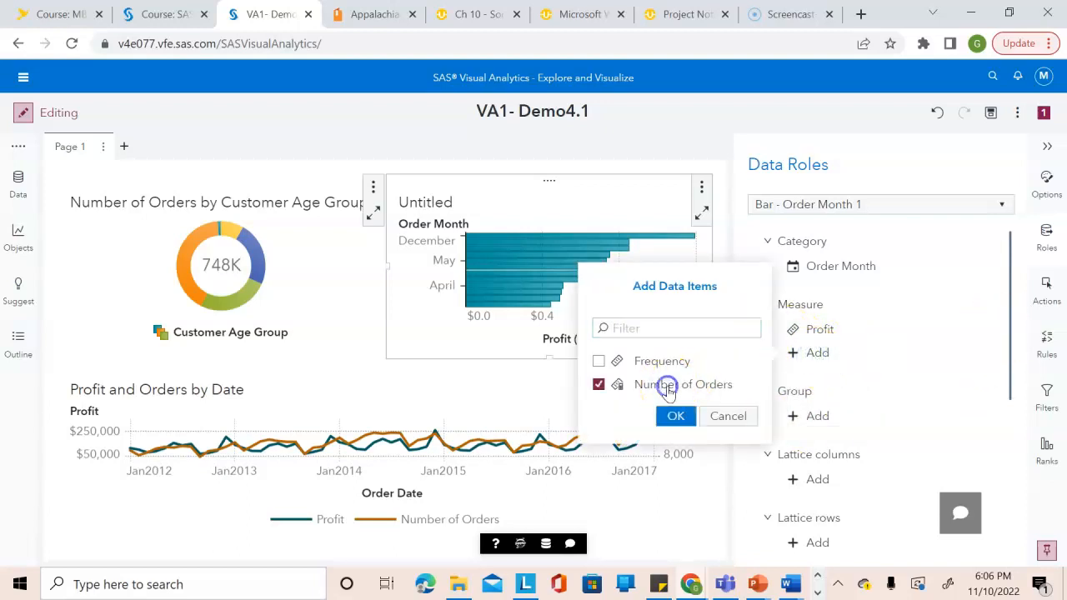
pyautogui.click(675, 416)
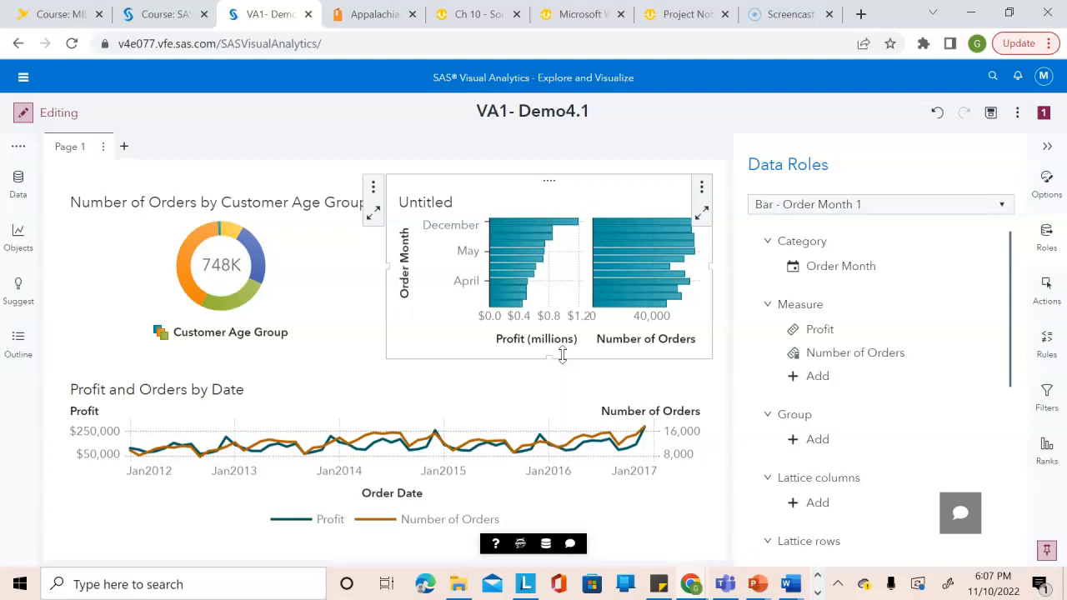
# Change the order month bar chart to a dual axis bar chart.
pyautogui.rightClick(581, 269)
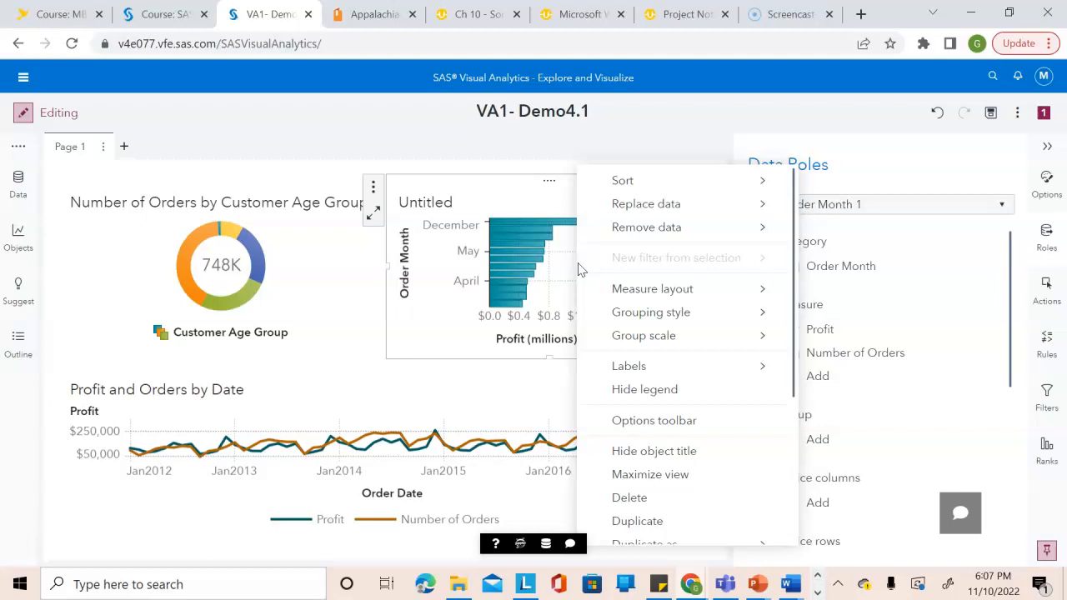
pyautogui.moveTo(786, 286)
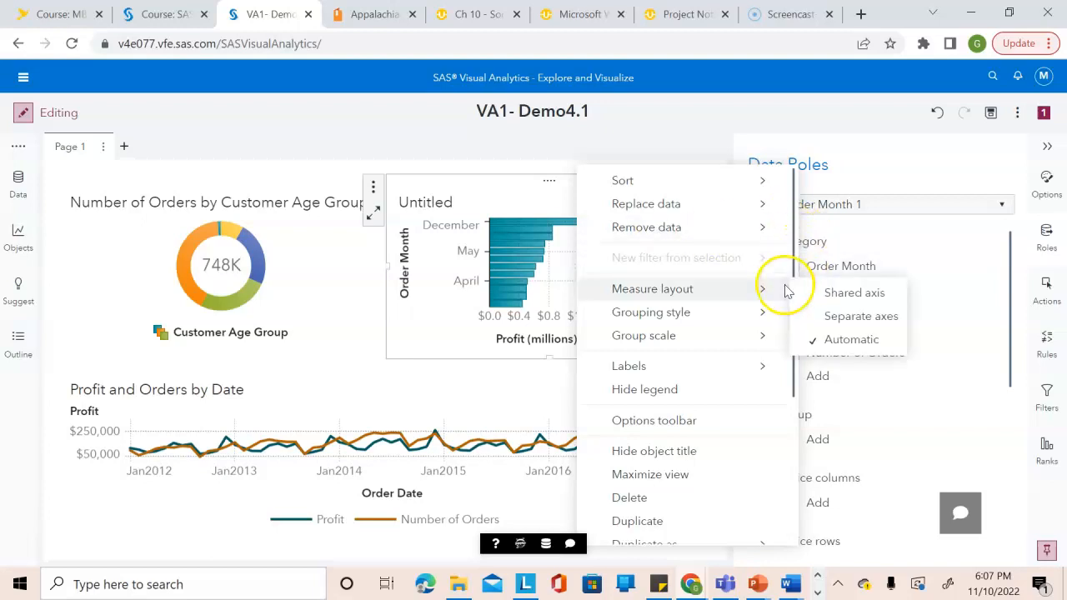
pyautogui.moveTo(792, 262); pyautogui.dragTo(794, 427)
pyautogui.moveTo(716, 532)
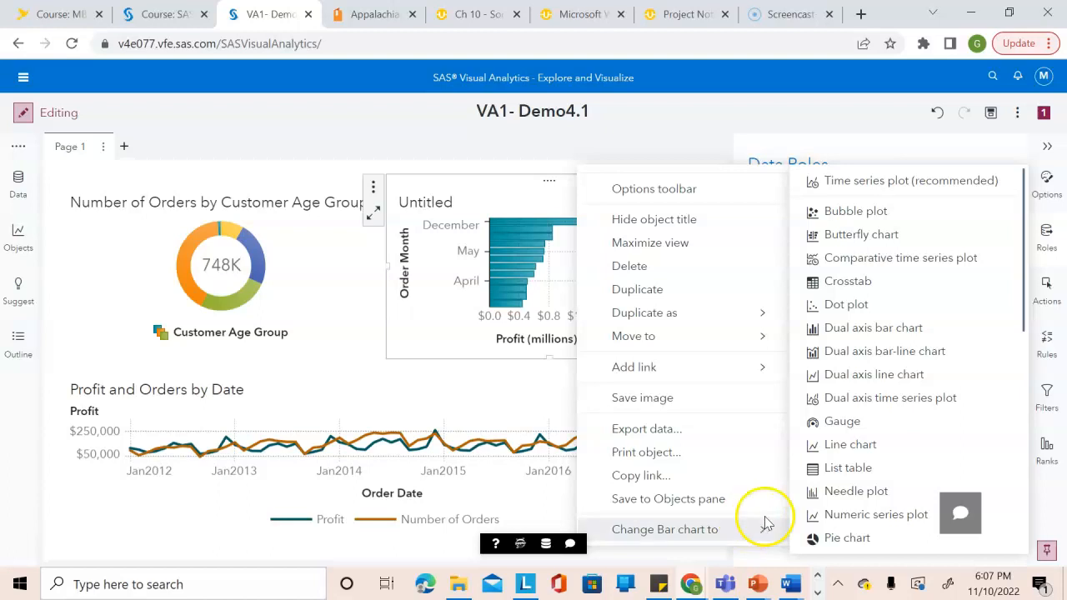
pyautogui.click(872, 329)
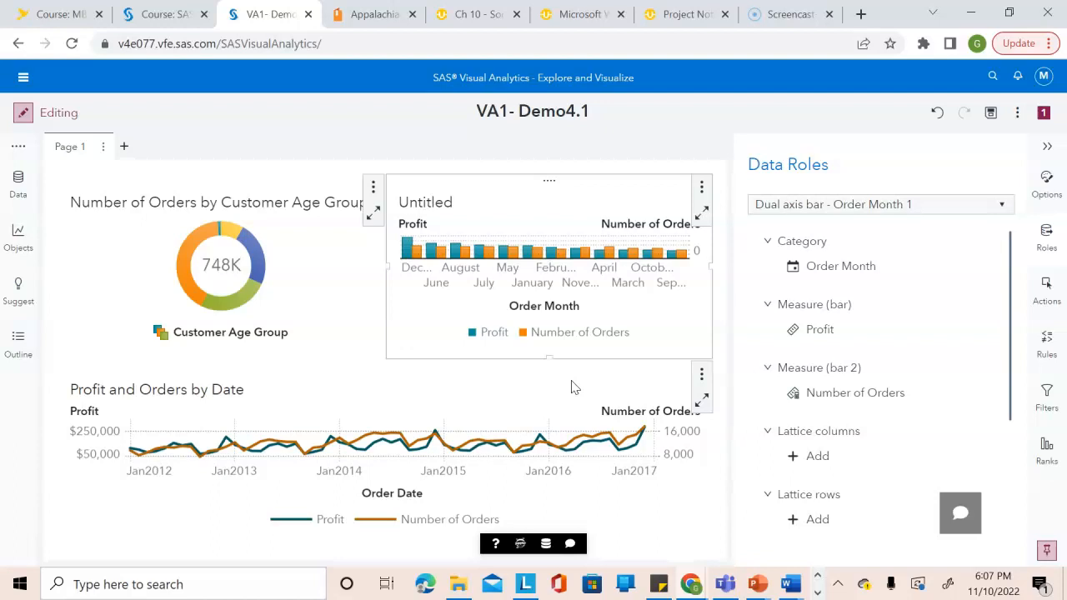
# Sort the dual axis bar chart by Order Month in ascending order.
pyautogui.click(532, 307)
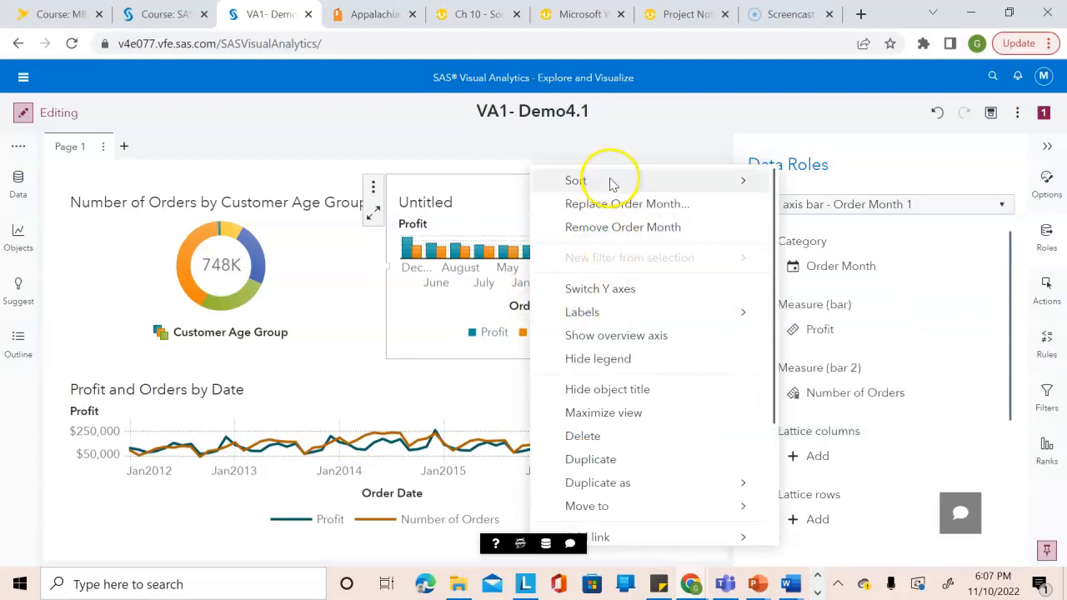
pyautogui.moveTo(613, 184)
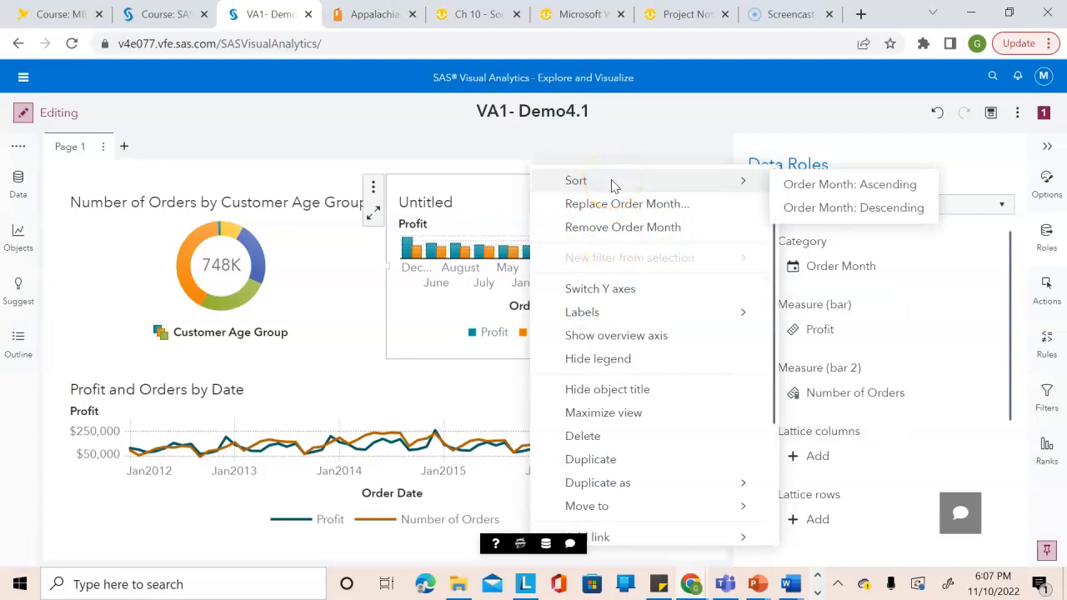
pyautogui.click(802, 192)
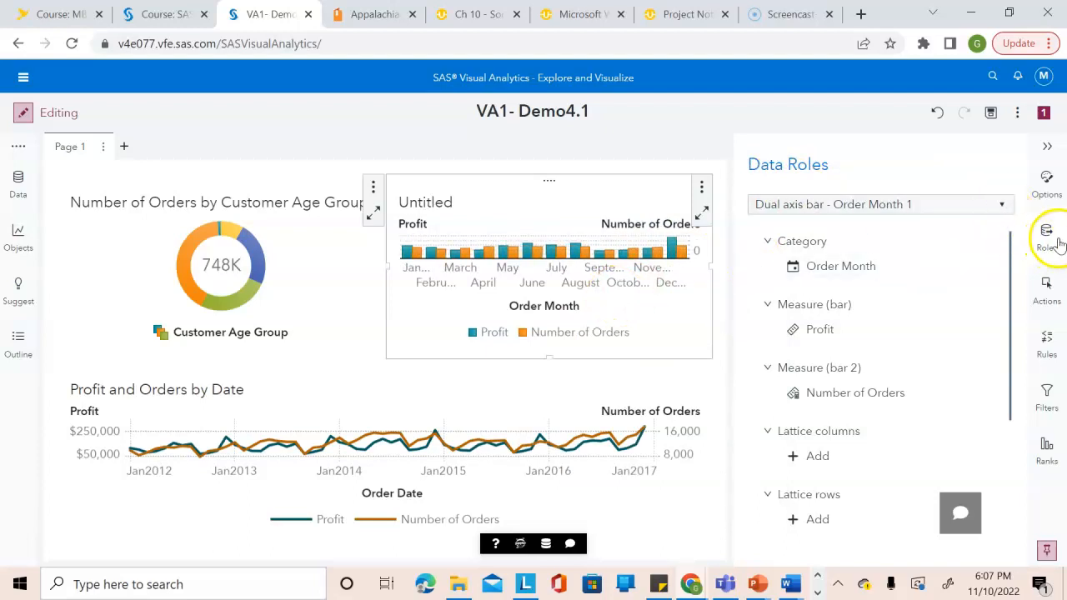
# Set the dual axis bar chart's object name to "Profit and Orders".
pyautogui.click(1048, 181)
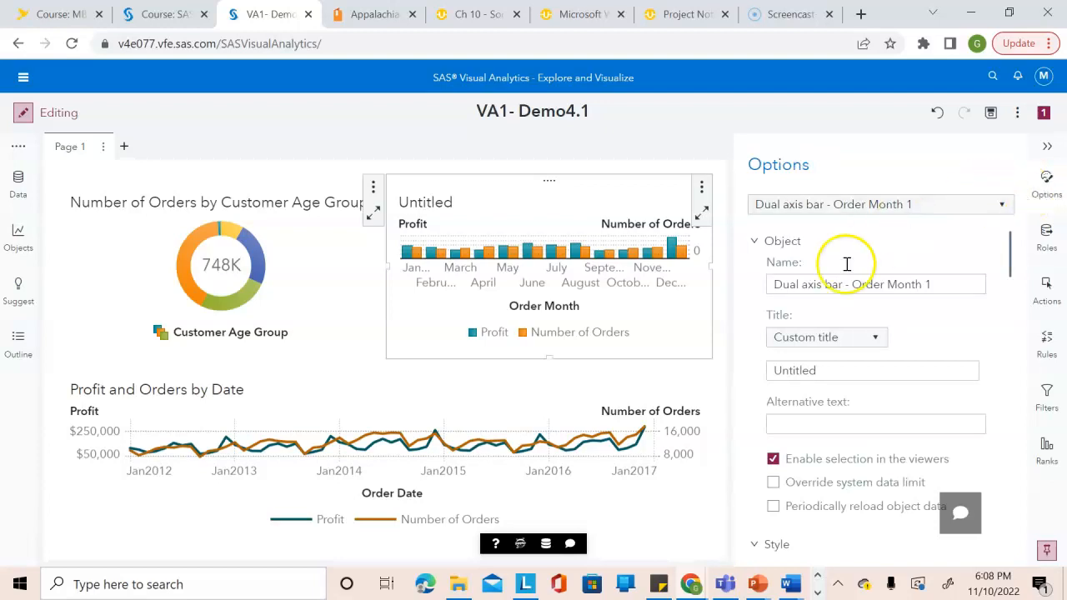
pyautogui.click(868, 285)
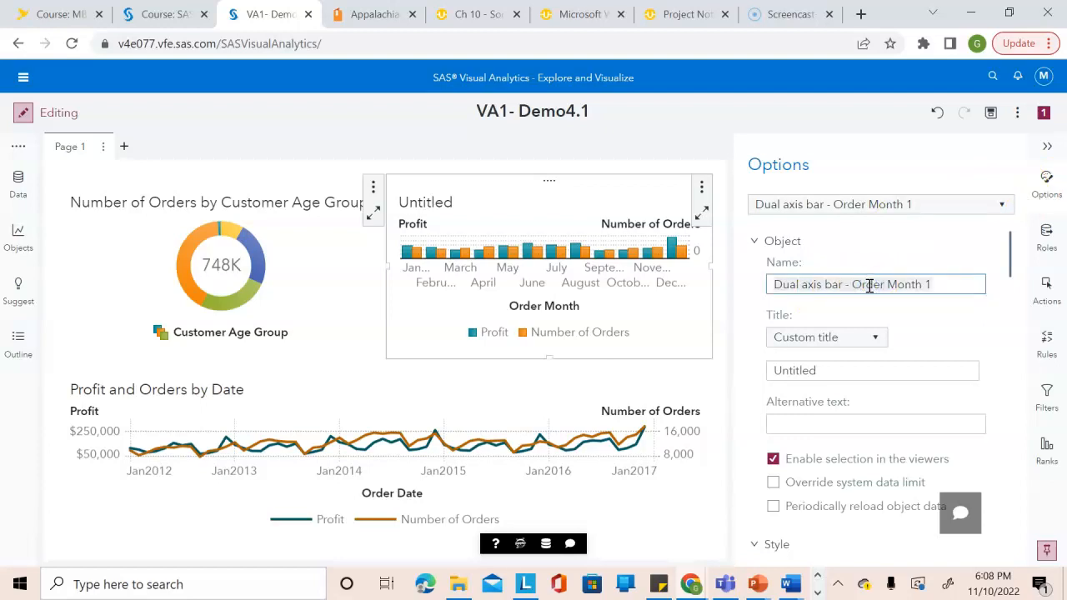
pyautogui.write('Profit')
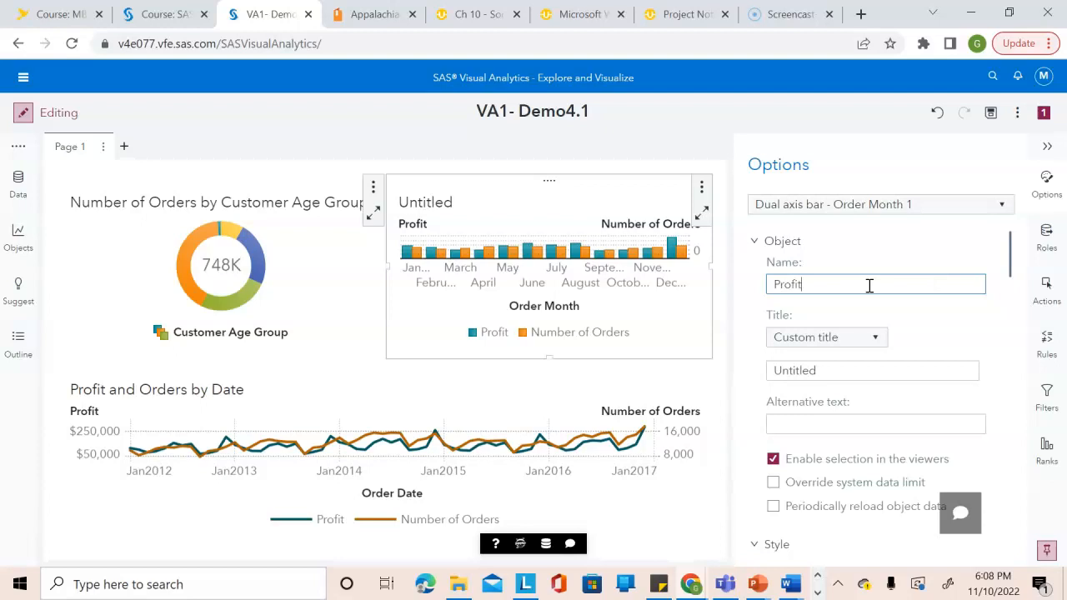
pyautogui.write(' and Orders')
pyautogui.press('Return')
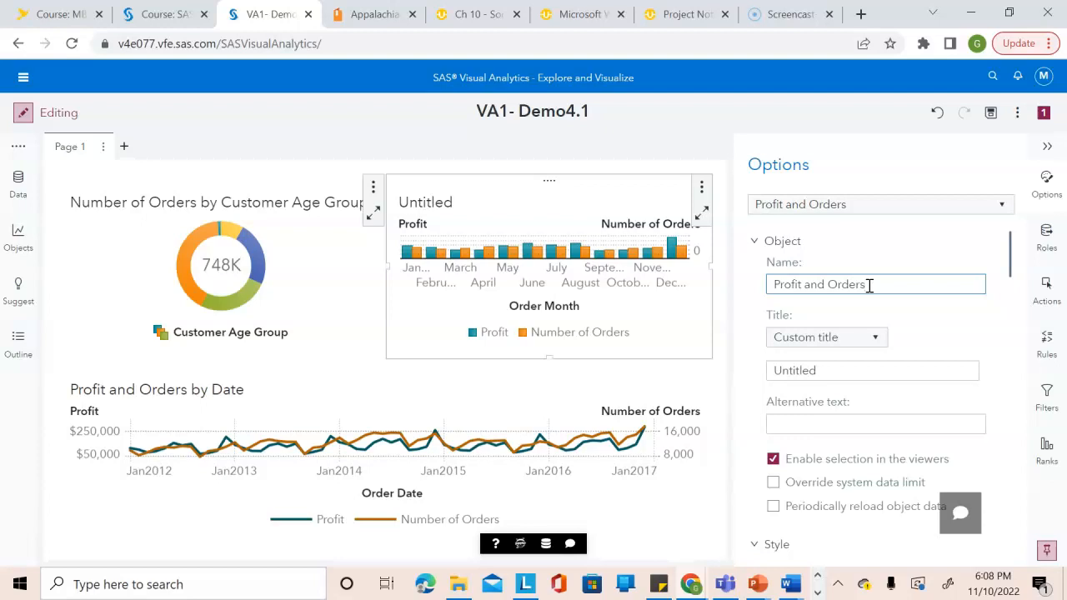
# Set the dual axis bar chart's custom title to "Profit and Number of Orders by Month".
pyautogui.click(828, 371)
pyautogui.doubleClick(828, 371)
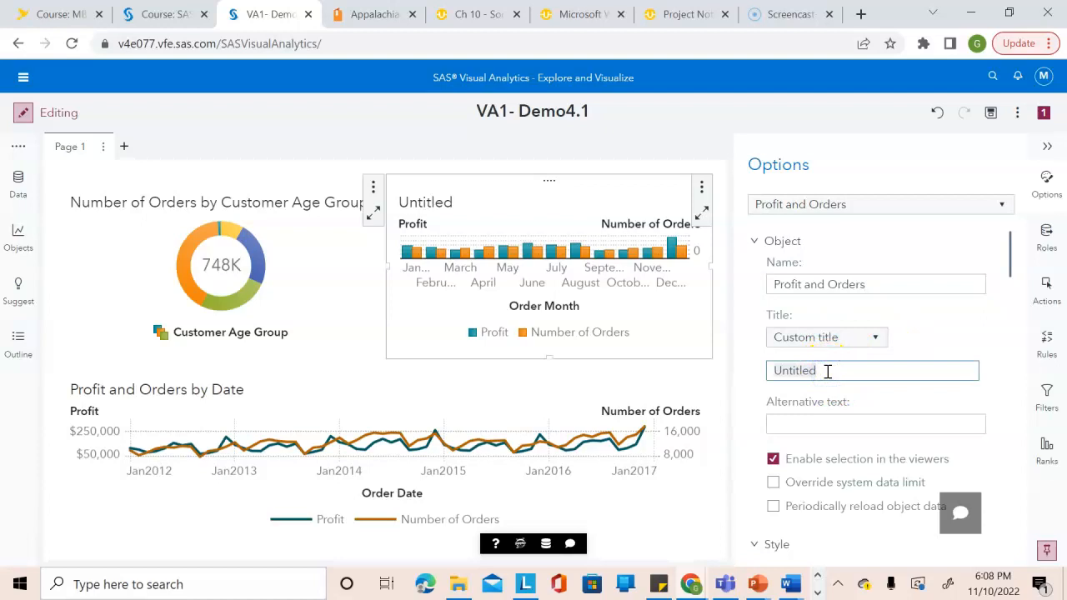
pyautogui.write('Profit')
pyautogui.press('BackSpace')
pyautogui.press('BackSpace')
pyautogui.press('BackSpace')
pyautogui.press('BackSpace')
pyautogui.press('BackSpace')
pyautogui.press('BackSpace')
pyautogui.write('Profit and Number of ord')
pyautogui.press('BackSpace')
pyautogui.press('BackSpace')
pyautogui.press('BackSpace')
pyautogui.write('Or')
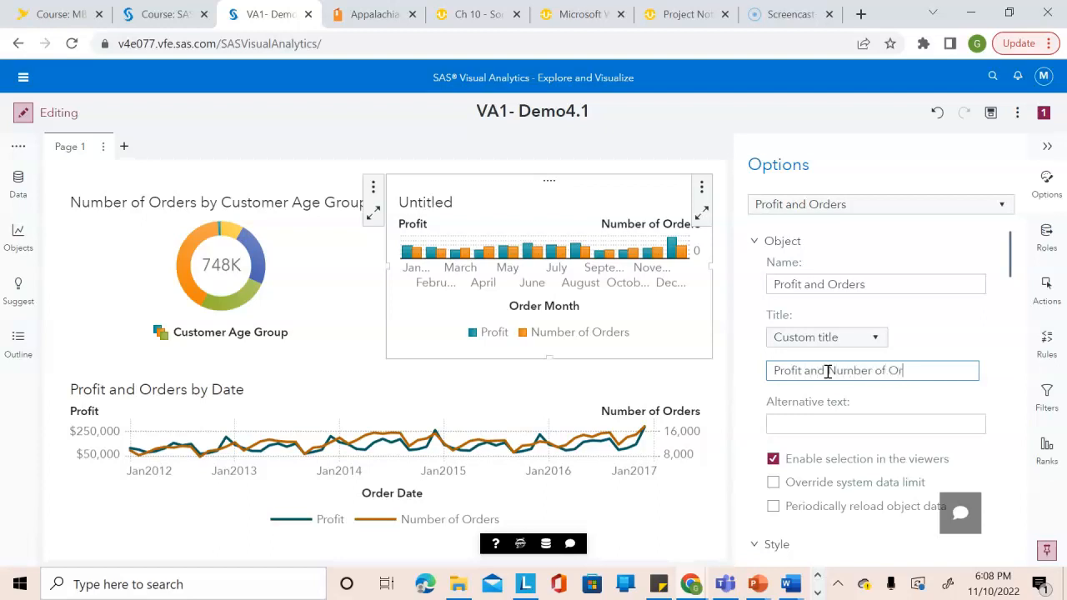
pyautogui.write('ders by Month')
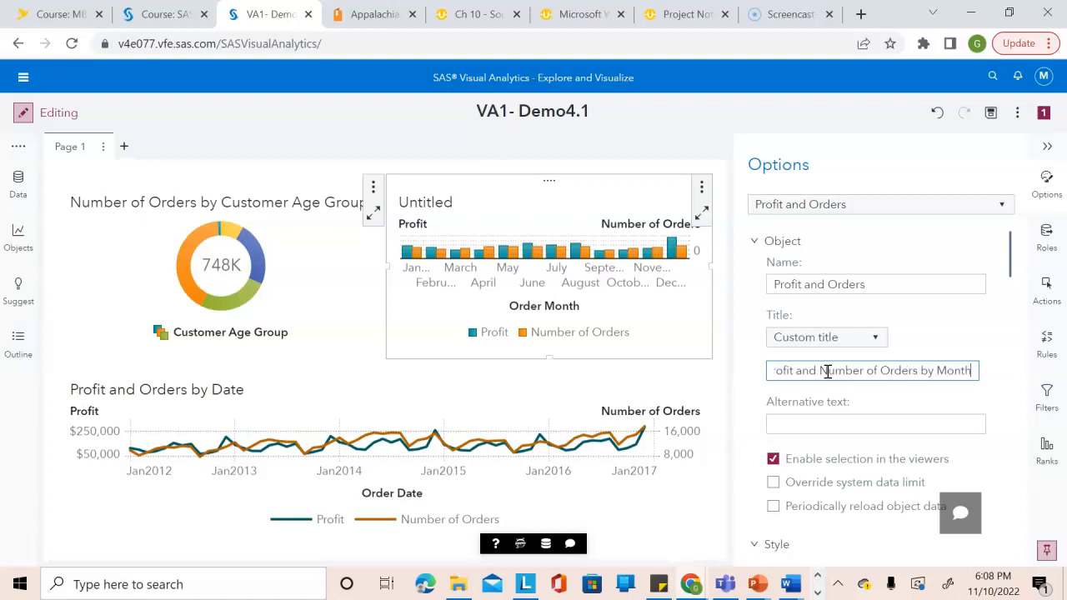
pyautogui.press('Return')
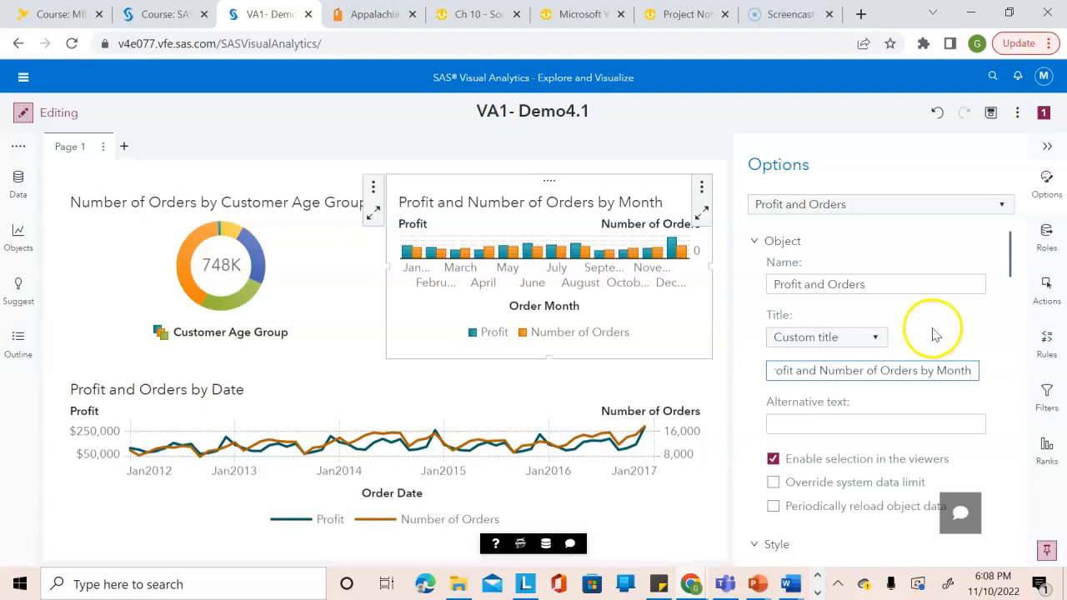
# Turn off the Order Month axis label of the dual axis bar chart, close its options and deselect the chart.
pyautogui.moveTo(1009, 265); pyautogui.dragTo(1022, 474)
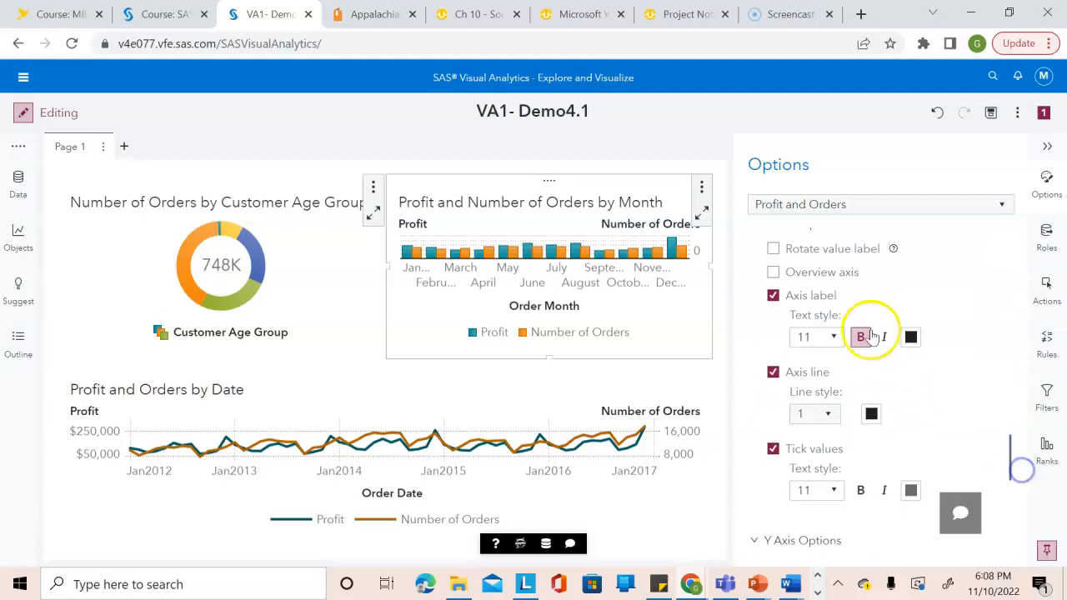
pyautogui.click(772, 297)
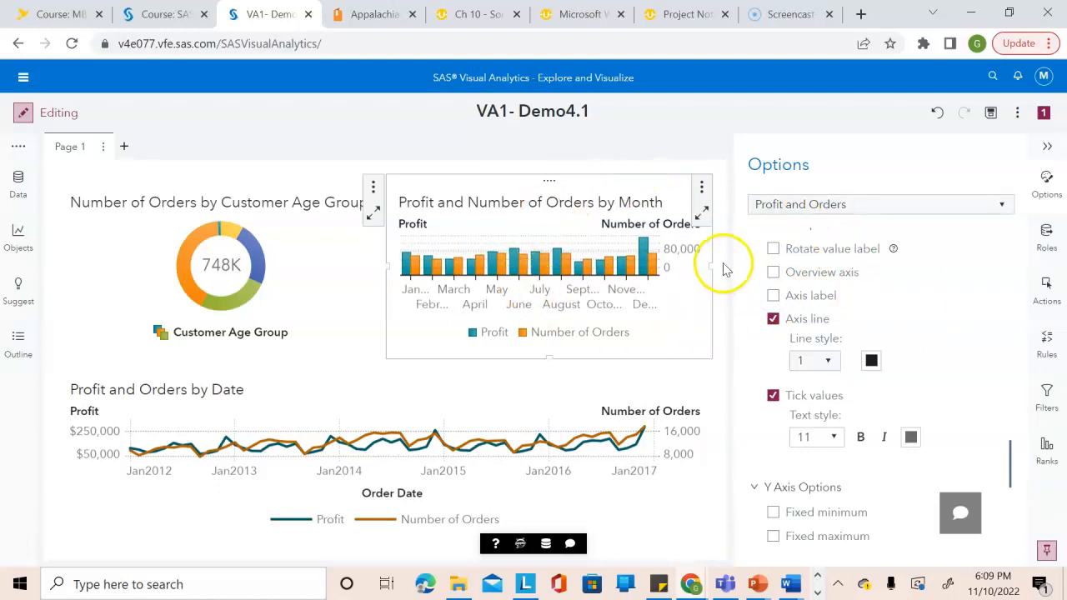
pyautogui.click(1047, 146)
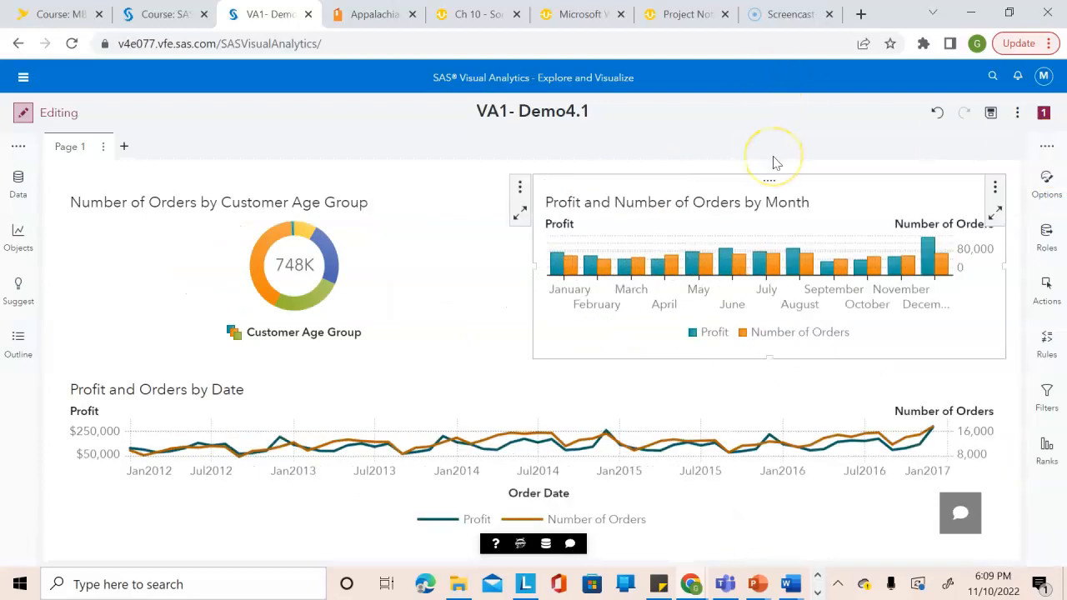
pyautogui.click(575, 167)
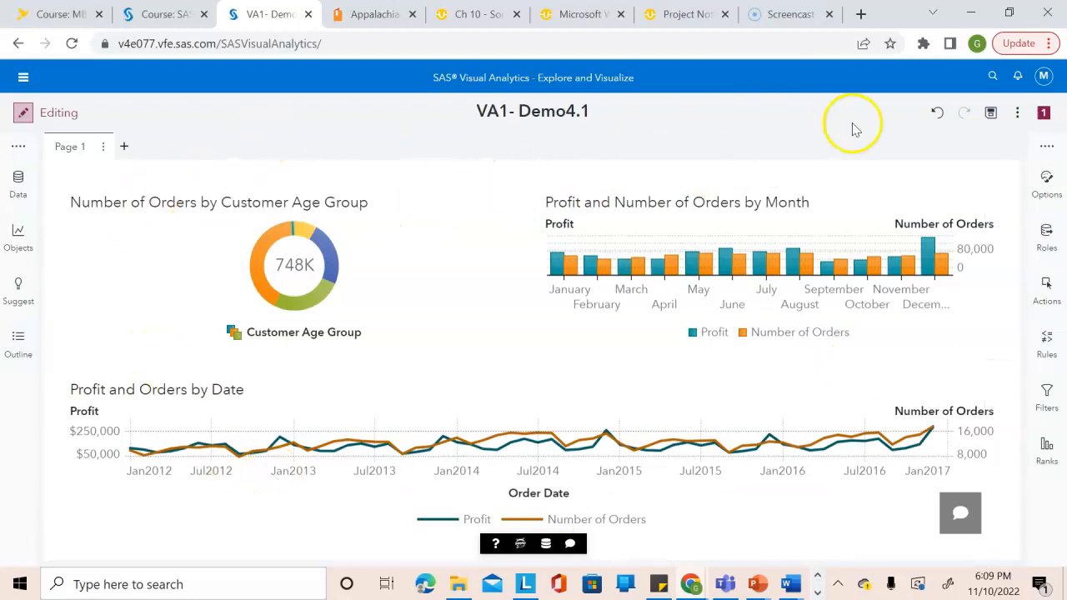
# Save the report as "VA1- Demo4.1" in My Folder.
pyautogui.click(990, 117)
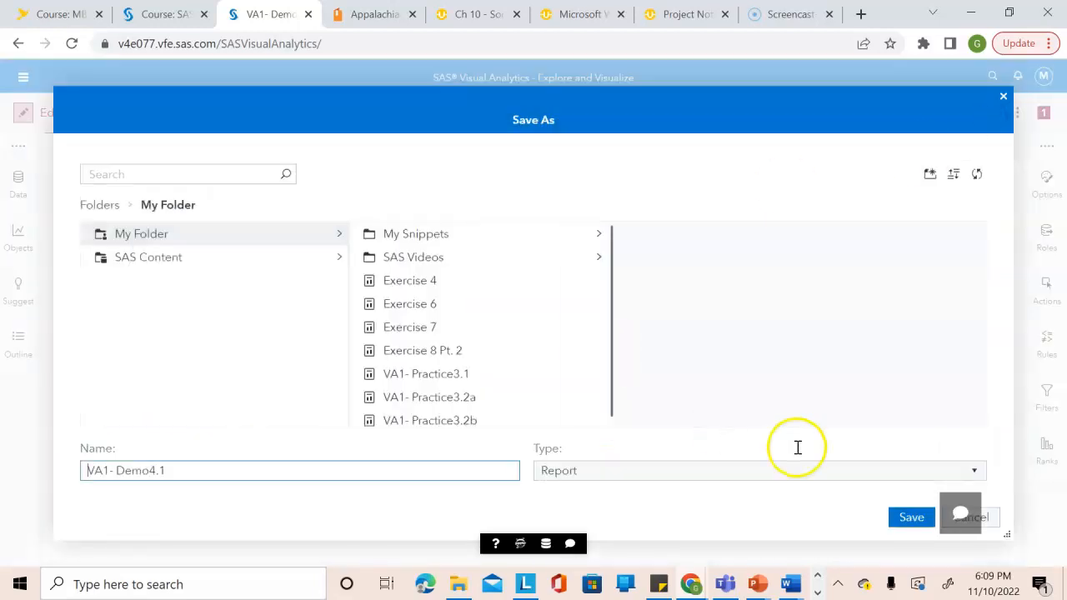
pyautogui.click(913, 522)
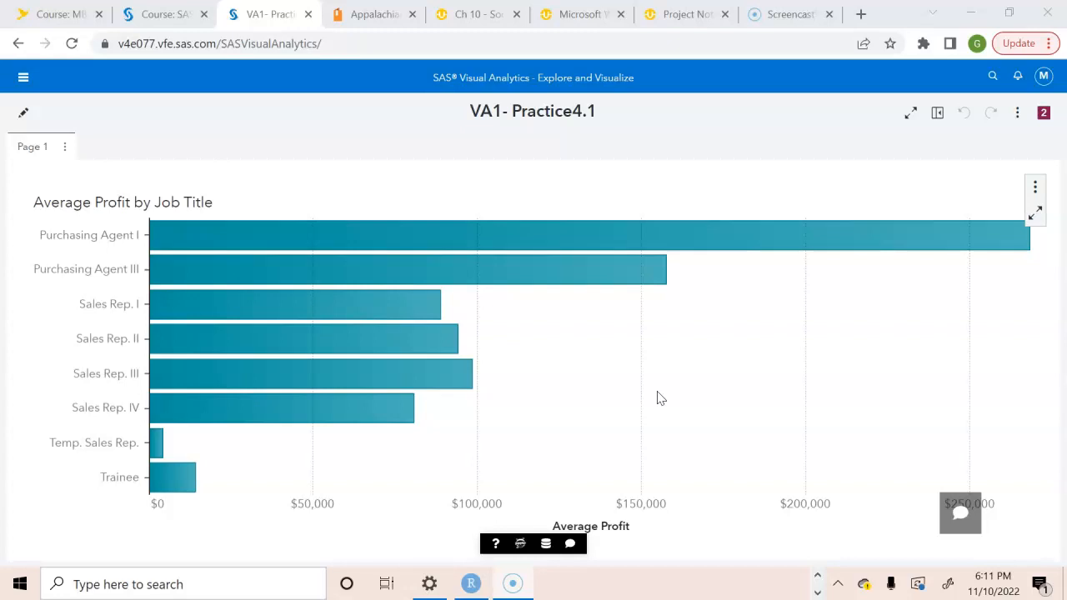
# Switch the VA1- Practice4.1 report to editing and add a Geo coordinate map to the left of the Average Profit by Job Title chart.
pyautogui.click(22, 112)
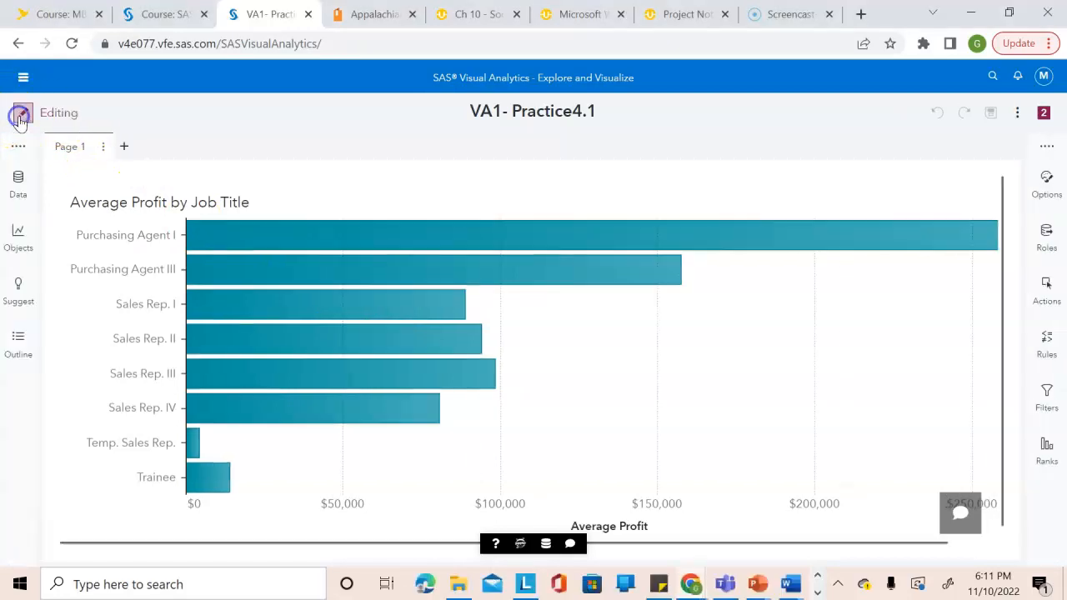
pyautogui.click(18, 233)
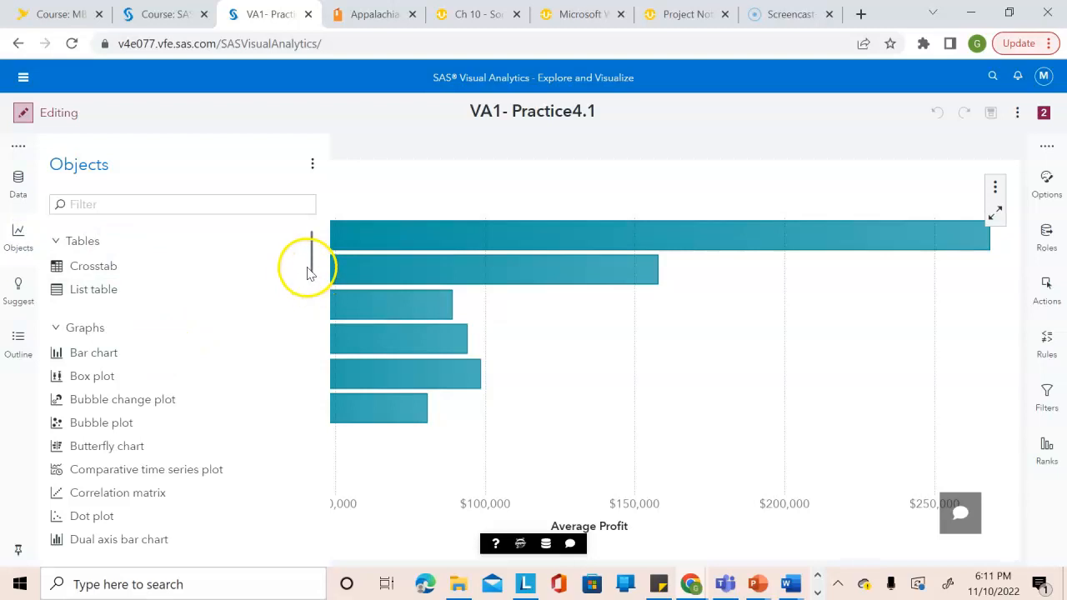
pyautogui.moveTo(309, 257); pyautogui.dragTo(319, 468)
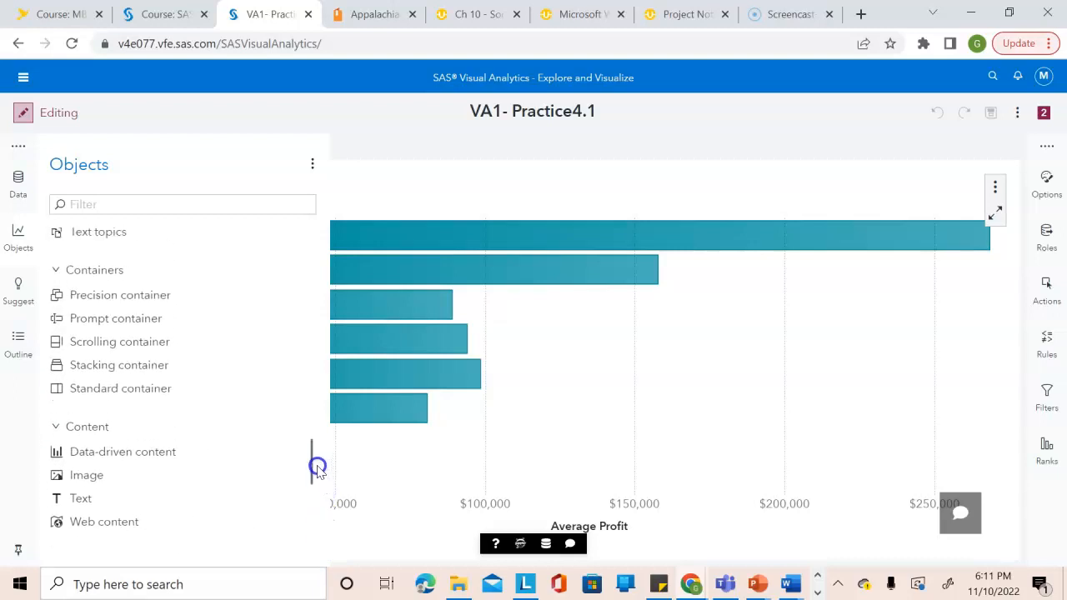
pyautogui.moveTo(316, 467); pyautogui.dragTo(309, 376)
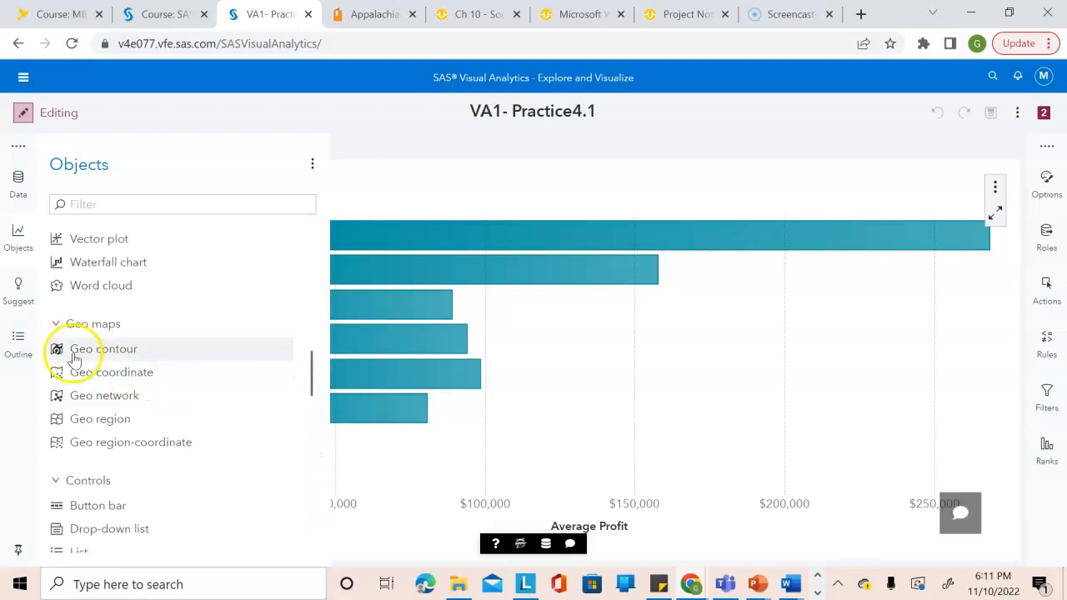
pyautogui.moveTo(80, 380); pyautogui.dragTo(709, 346)
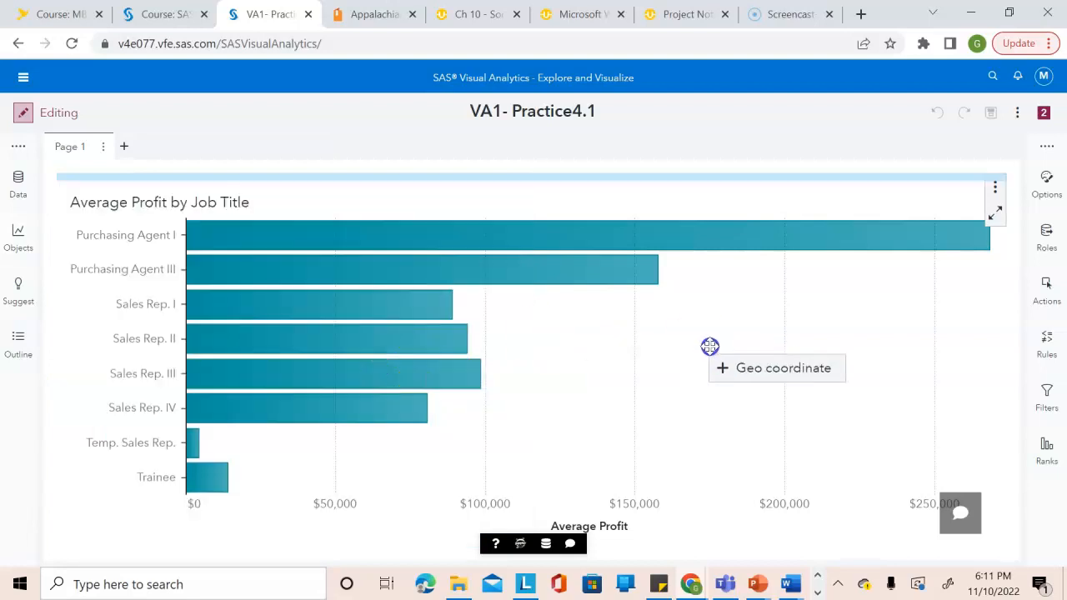
pyautogui.moveTo(709, 346); pyautogui.dragTo(127, 330)
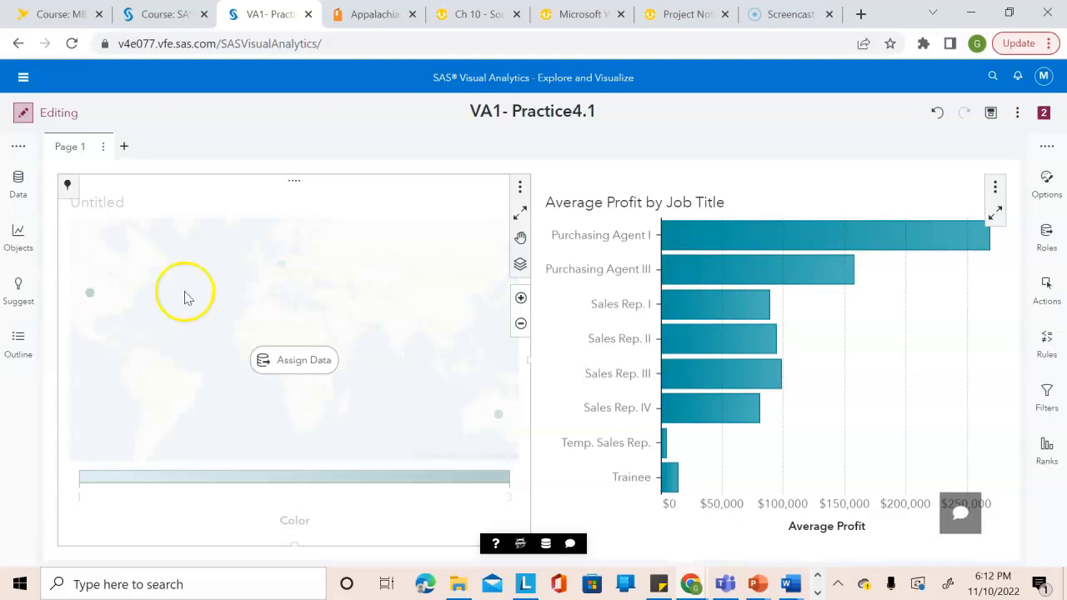
# Name the geo coordinate map object "Average Profit by Country" in its options.
pyautogui.click(1046, 190)
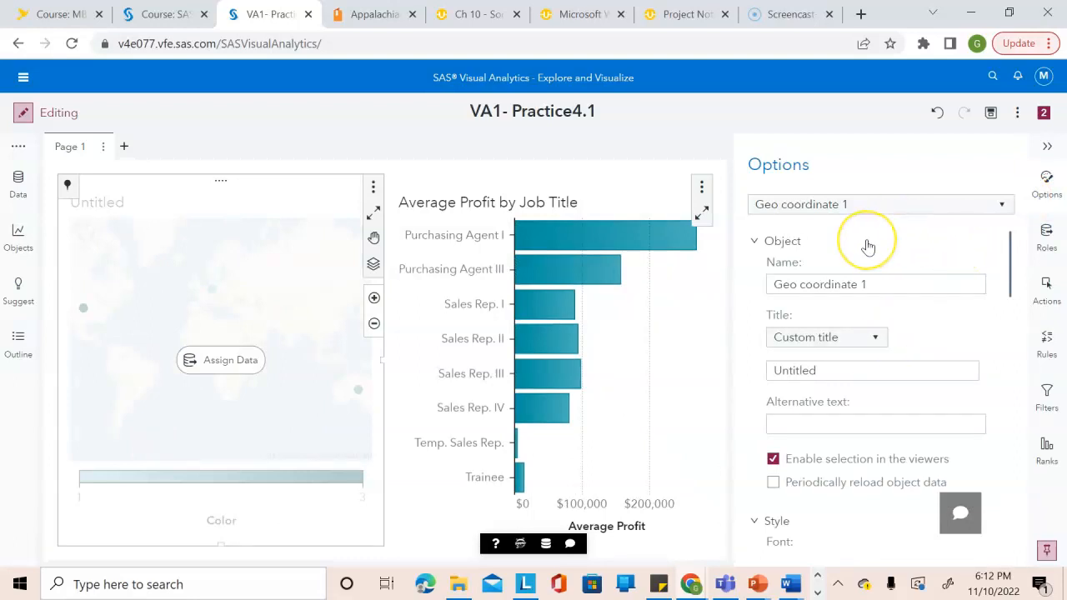
pyautogui.click(846, 283)
pyautogui.hotkey('ctrl', 'a')
pyautogui.write('Average')
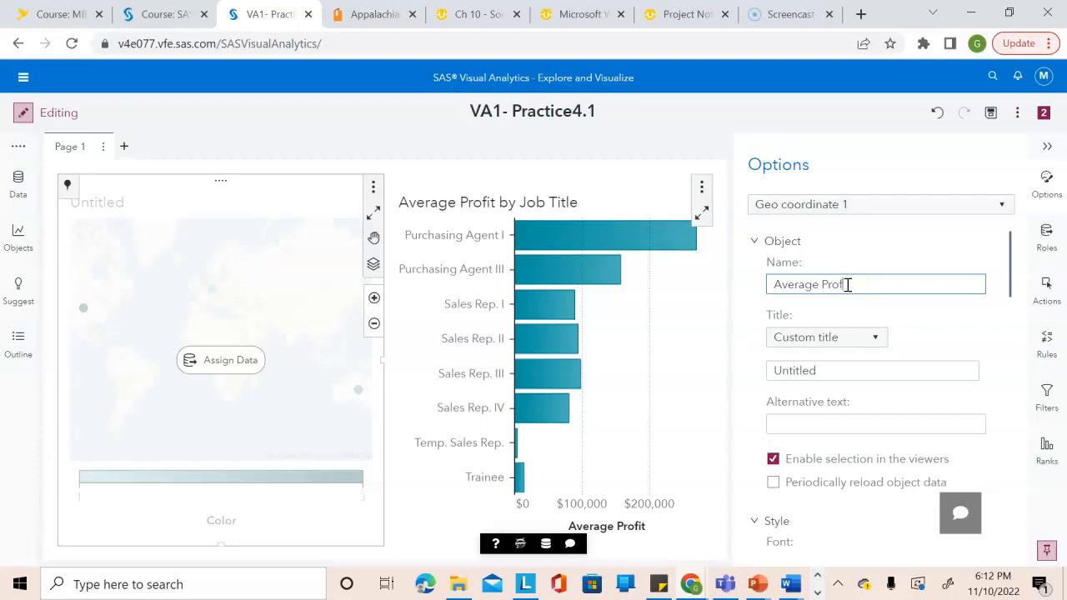
pyautogui.write(' Profit by Country')
pyautogui.click(904, 314)
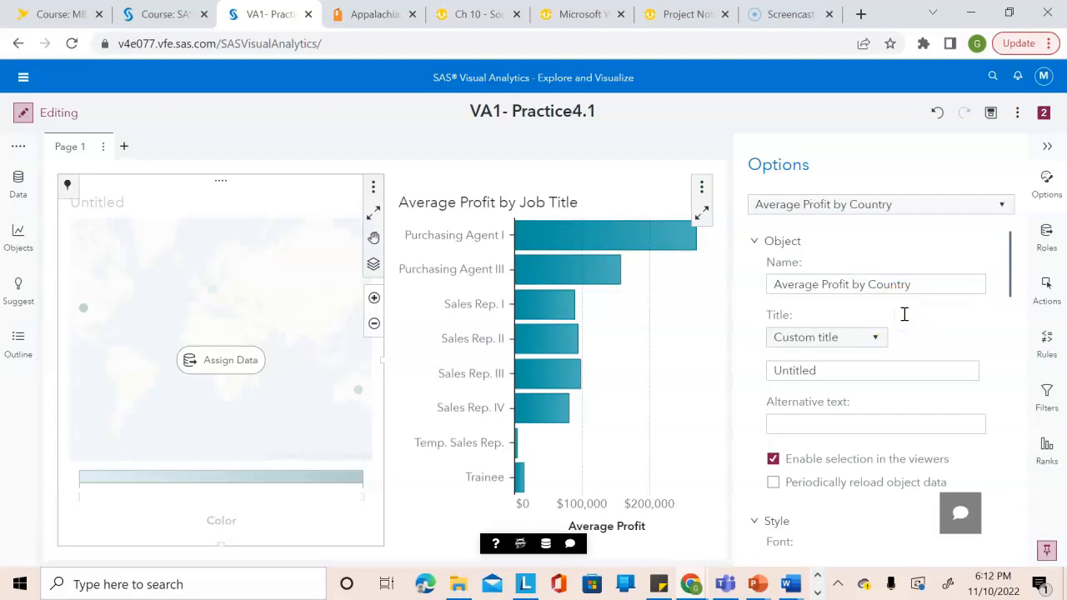
# Replace the geo coordinate map's custom title with "Average Profit by Country".
pyautogui.click(867, 367)
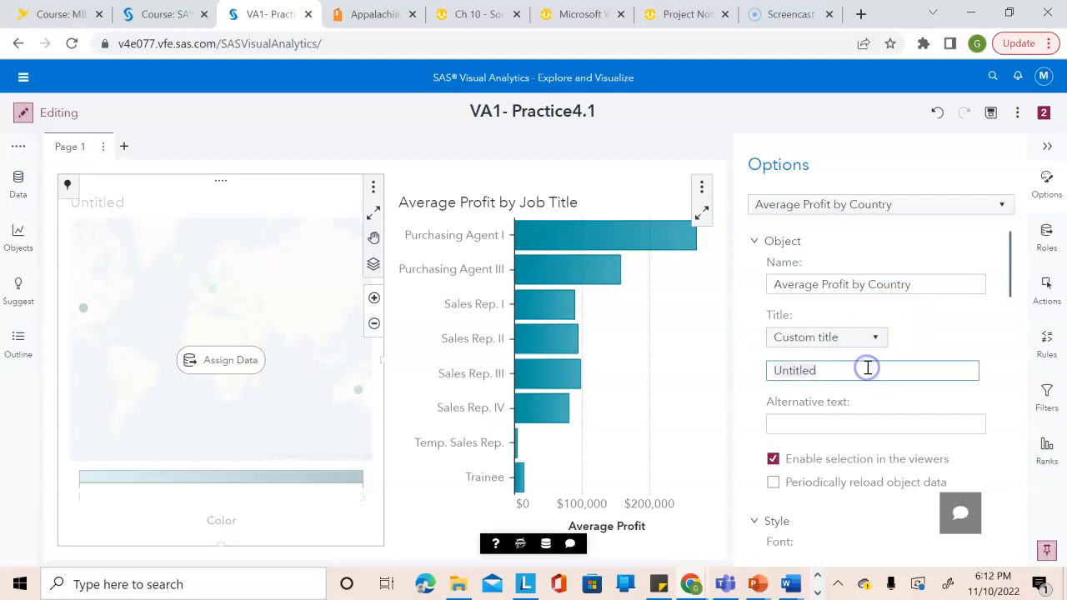
pyautogui.hotkey('ctrl', 'a')
pyautogui.press('BackSpace')
pyautogui.write('Average Profit by Country')
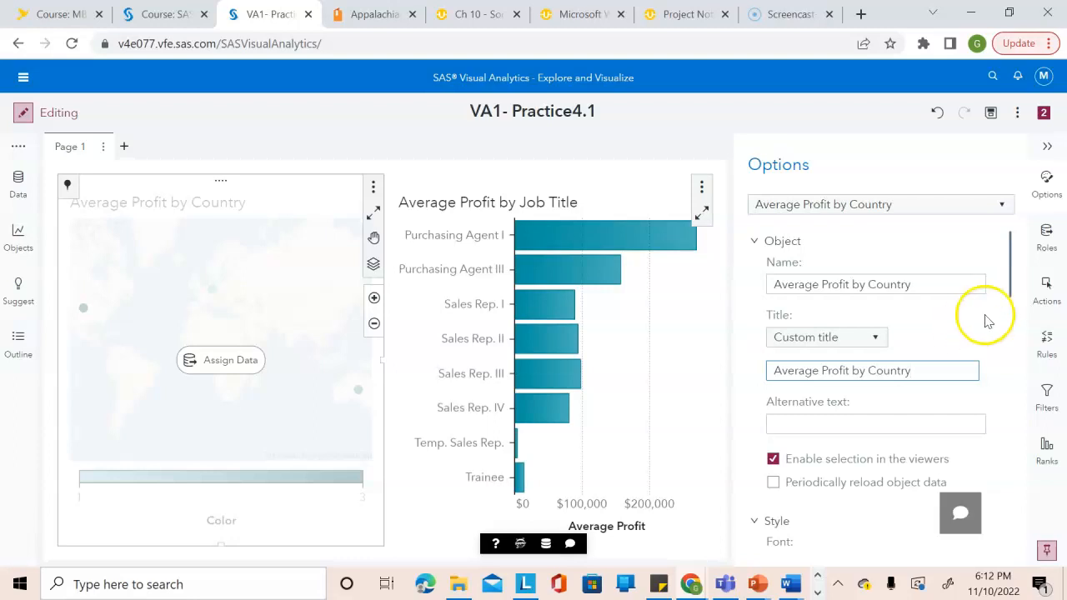
# Turn off the legend visibility of the Average Profit by Country map.
pyautogui.moveTo(1010, 271); pyautogui.dragTo(1031, 563)
pyautogui.click(792, 538)
pyautogui.moveTo(1014, 459); pyautogui.dragTo(1015, 528)
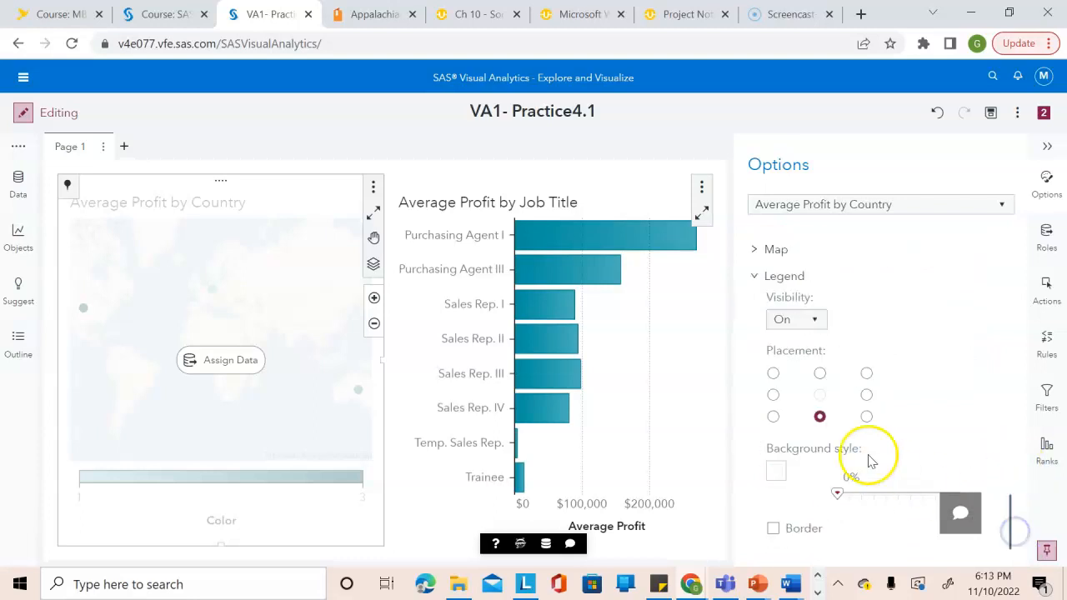
pyautogui.click(810, 317)
pyautogui.click(800, 358)
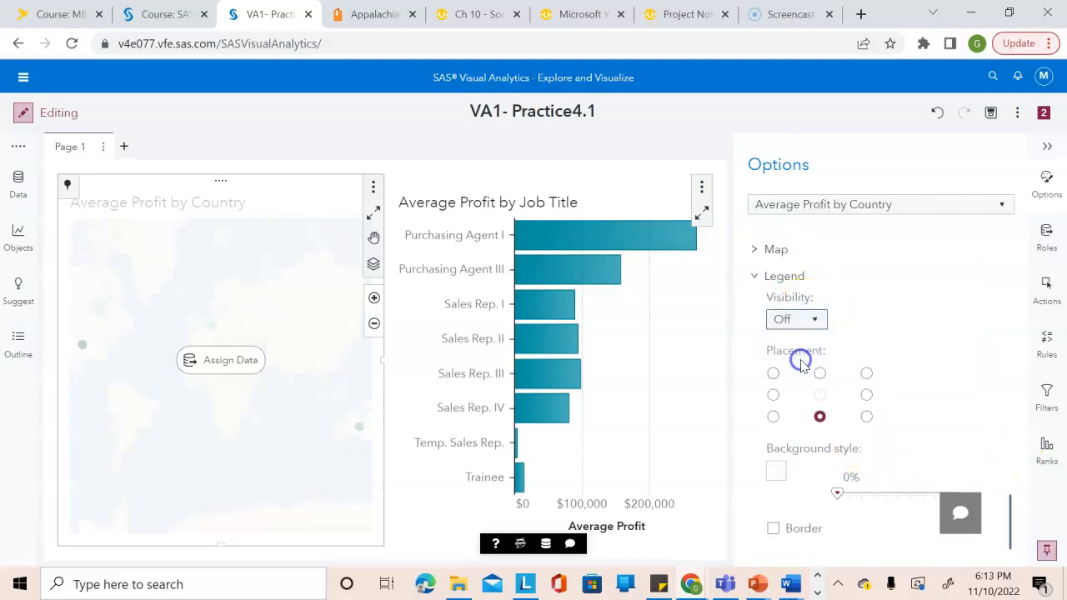
pyautogui.click(873, 328)
# Assign Employee Country to the map's Geography role and Average Profit to its Color role.
pyautogui.click(1047, 233)
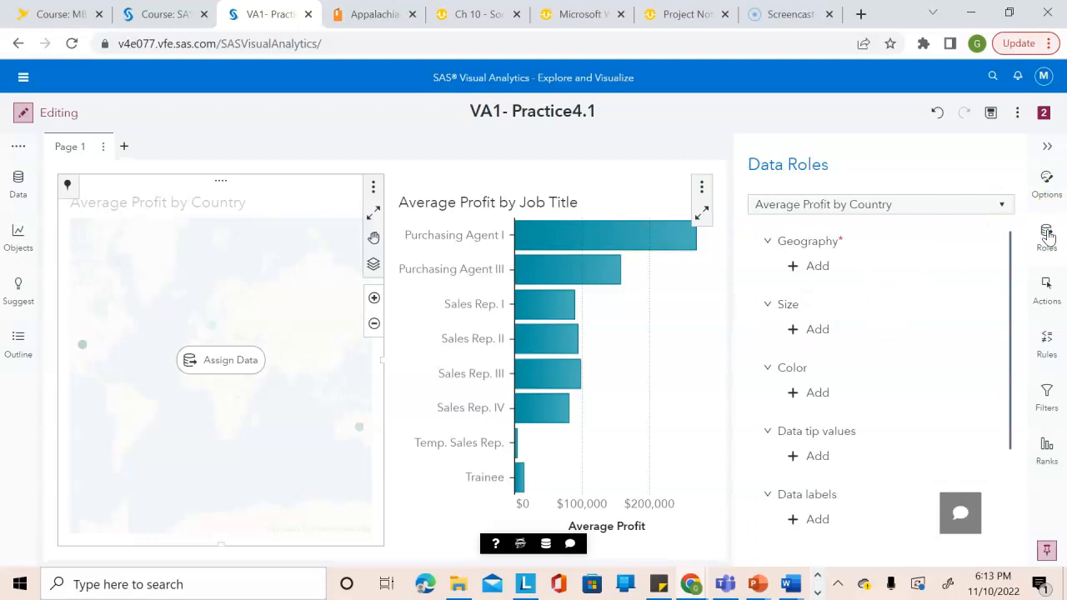
pyautogui.click(820, 270)
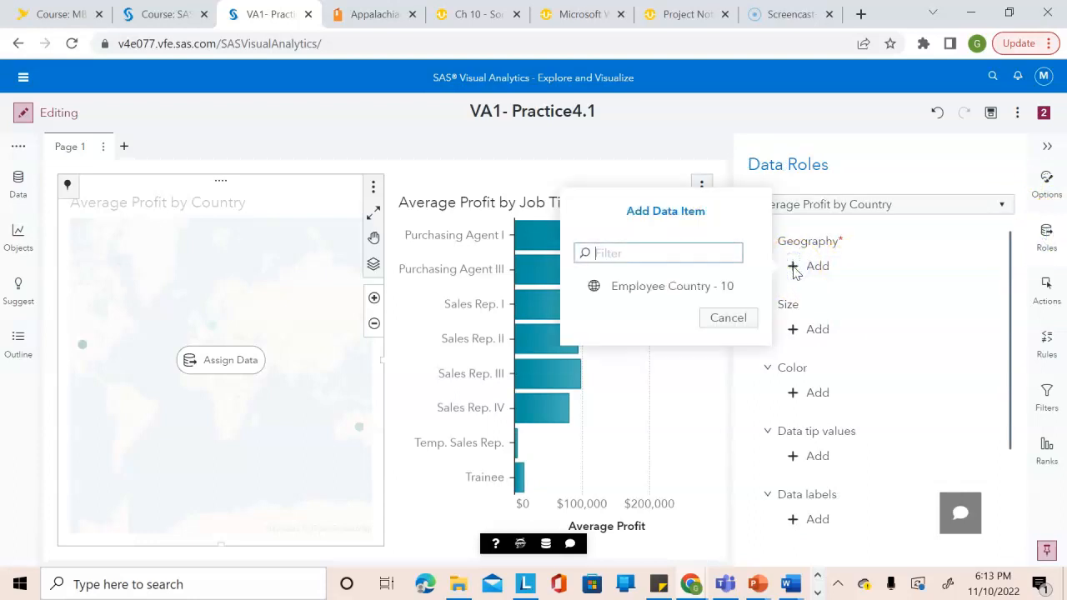
pyautogui.click(698, 286)
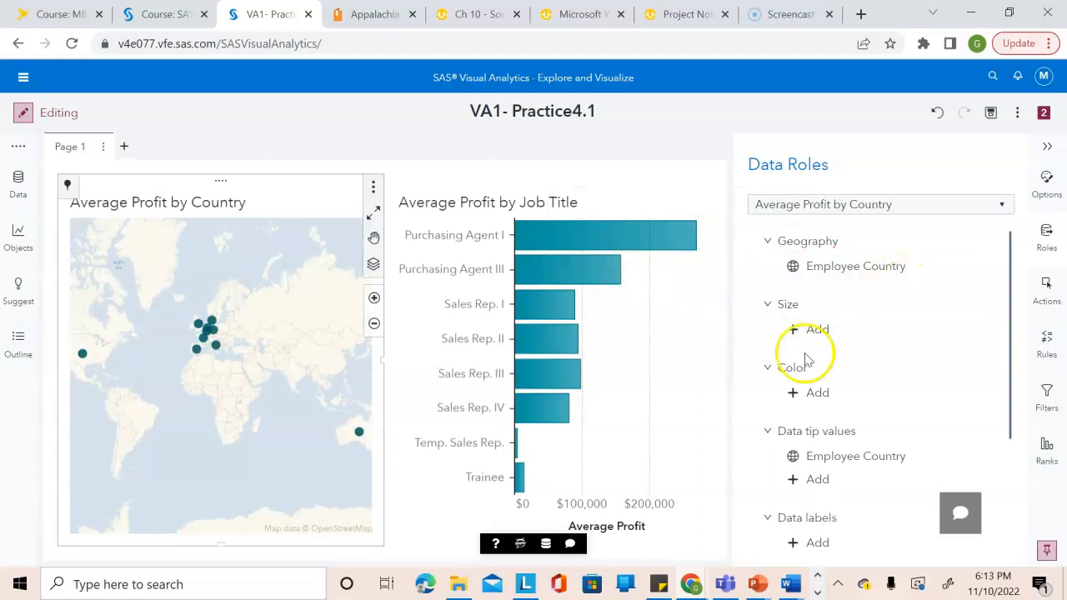
pyautogui.click(798, 397)
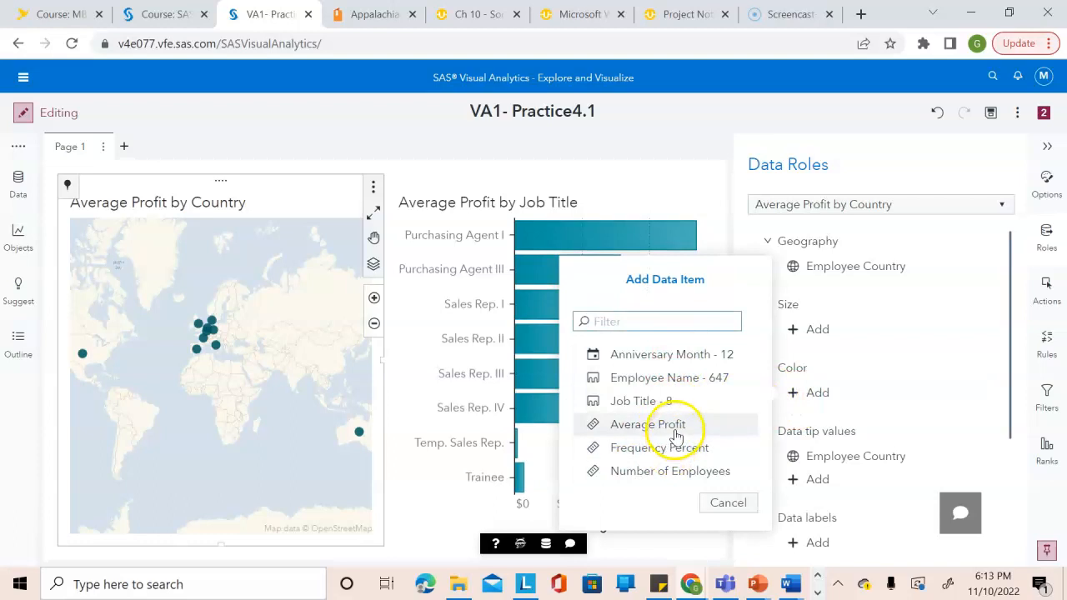
pyautogui.click(676, 436)
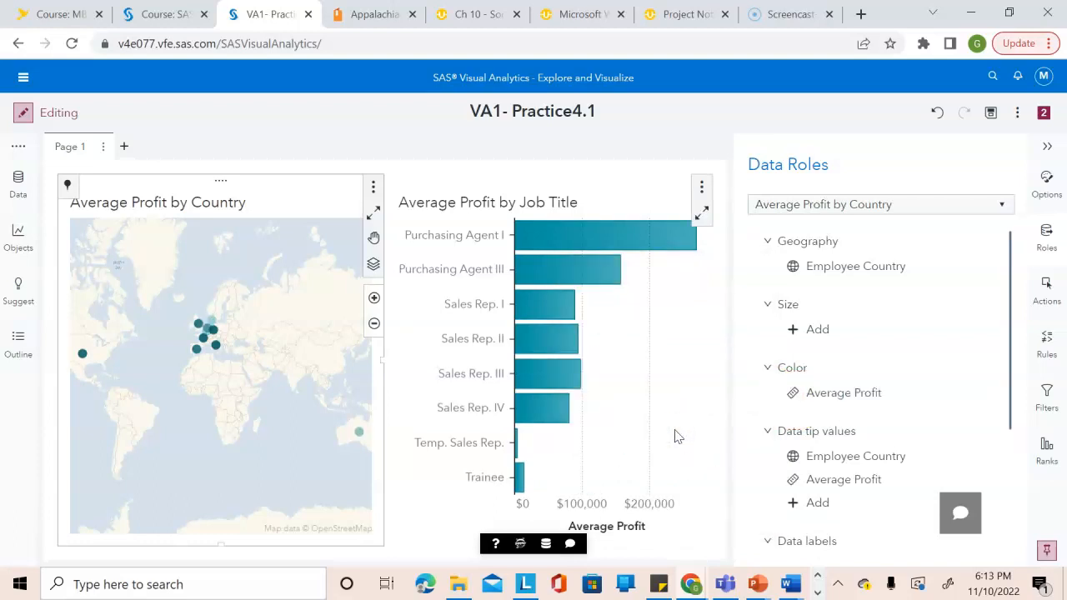
# Replace Employee Country with Number of Employees in the map's data tip values and close the data roles.
pyautogui.rightClick(838, 457)
pyautogui.click(884, 493)
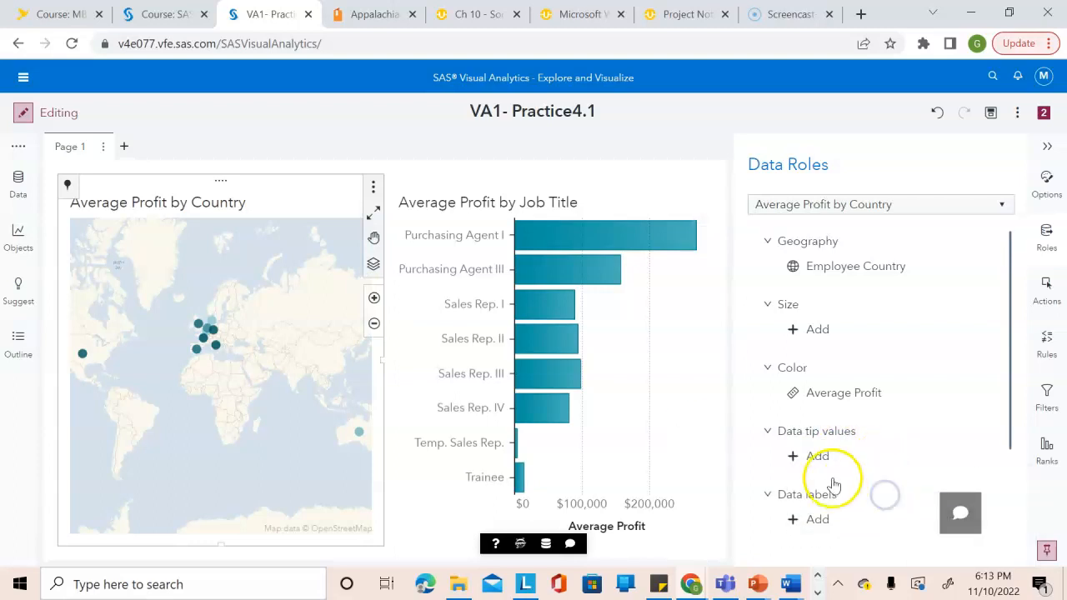
pyautogui.click(799, 457)
pyautogui.click(684, 500)
pyautogui.click(675, 531)
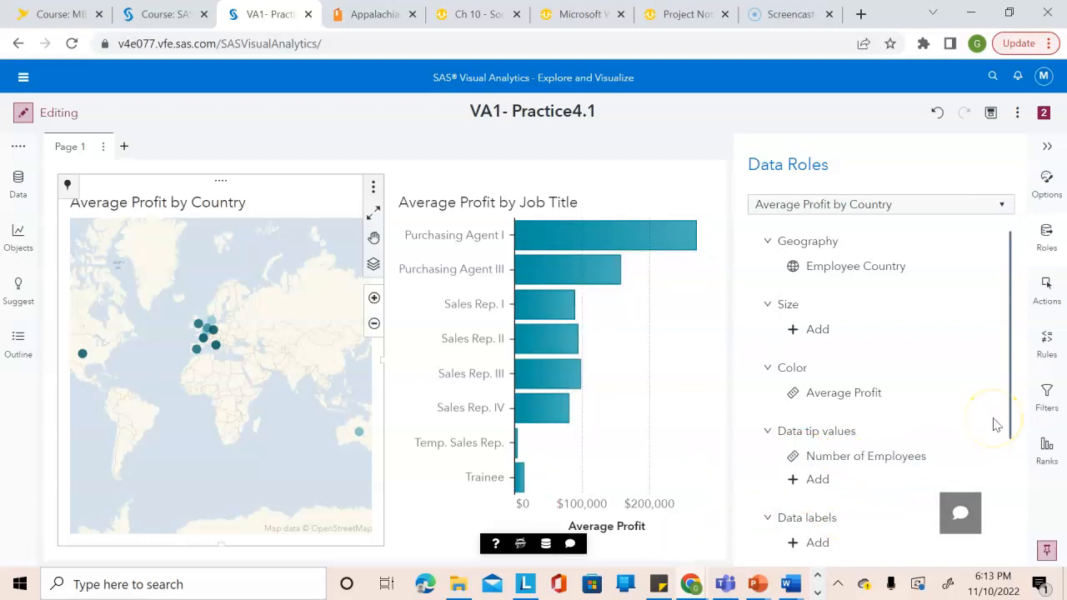
pyautogui.click(1047, 145)
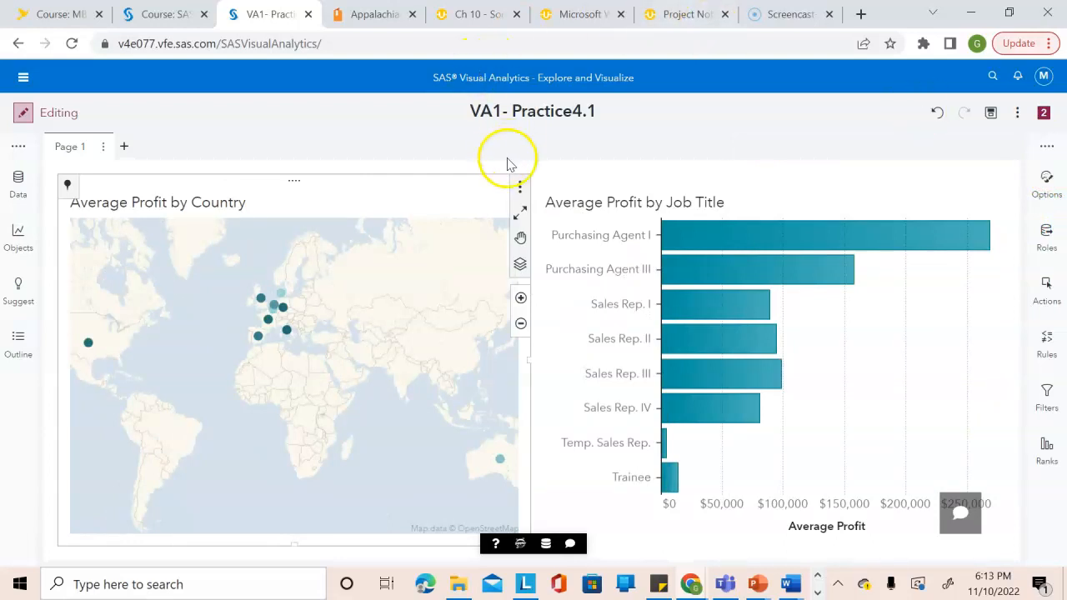
# Maximize the Average Profit by Country map and sort its details table by Average Profit in descending order.
pyautogui.click(520, 213)
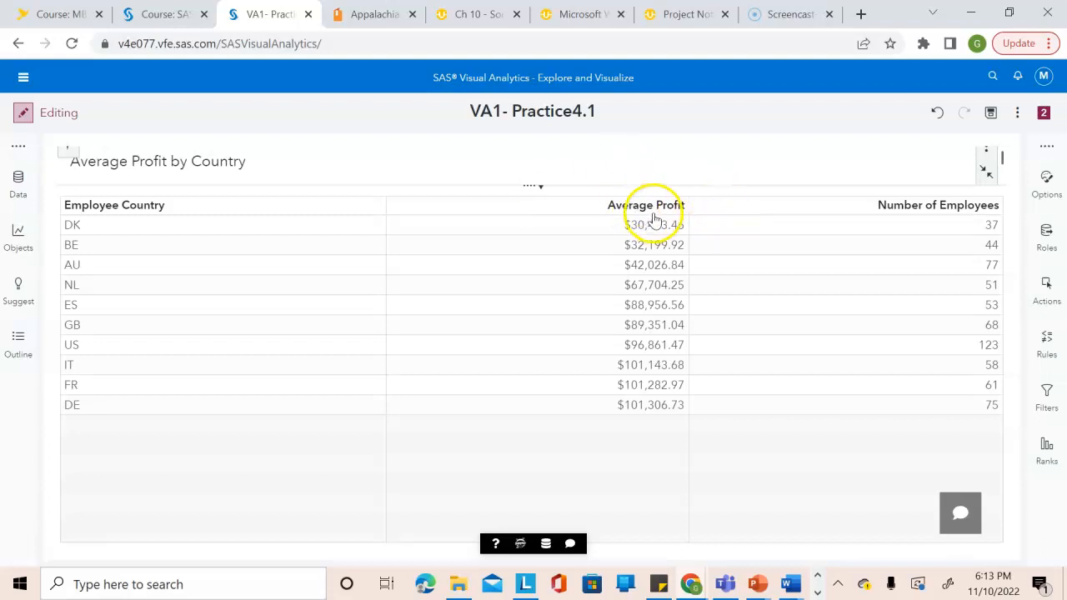
pyautogui.click(594, 206)
pyautogui.click(594, 207)
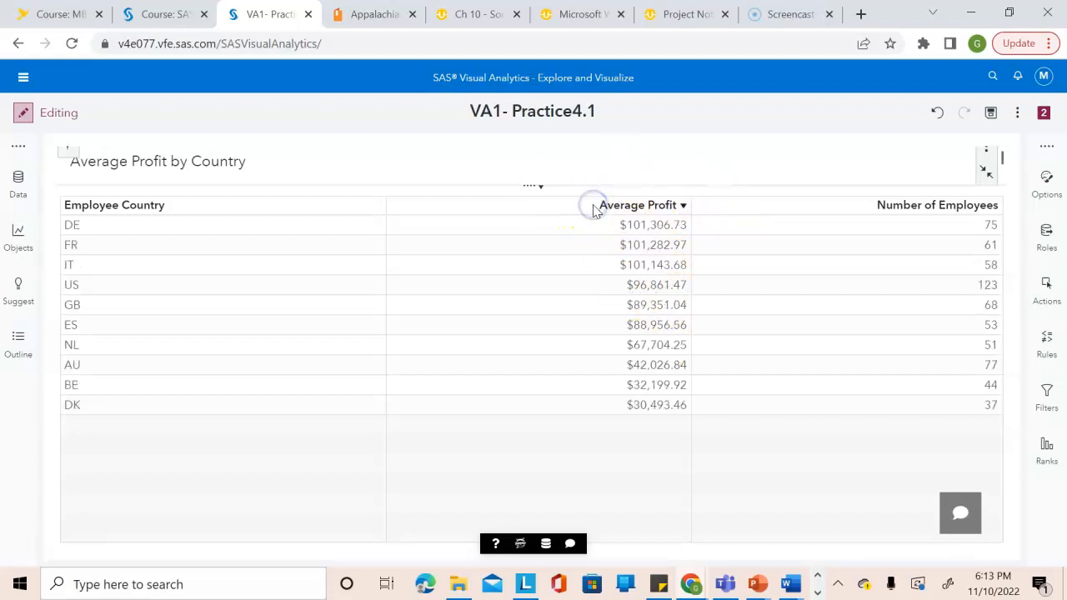
pyautogui.click(595, 206)
pyautogui.click(594, 206)
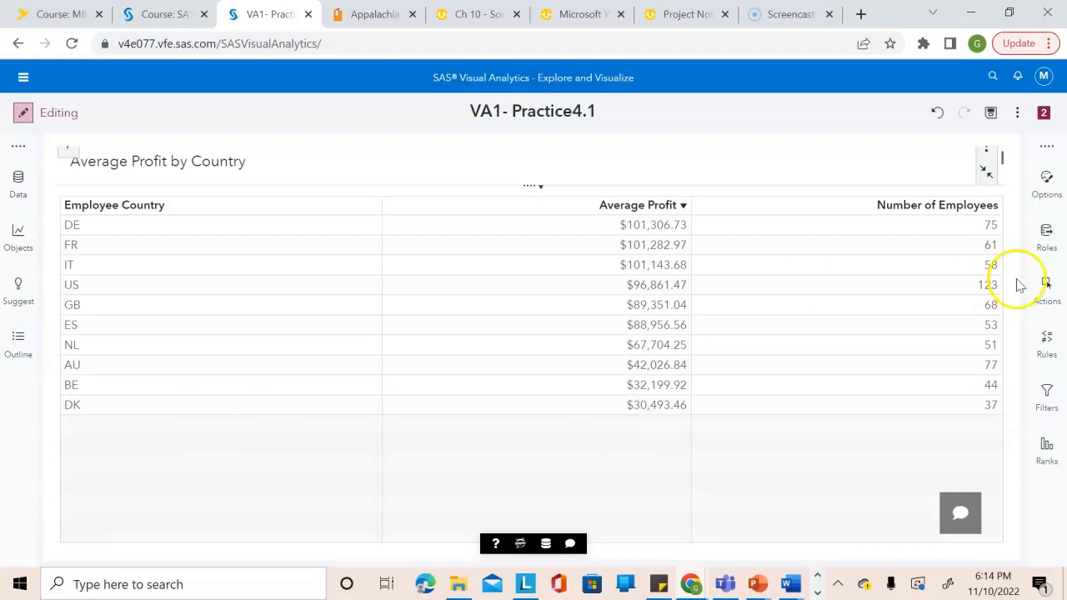
# Sort the map's details table by Number of Employees in descending order.
pyautogui.click(945, 206)
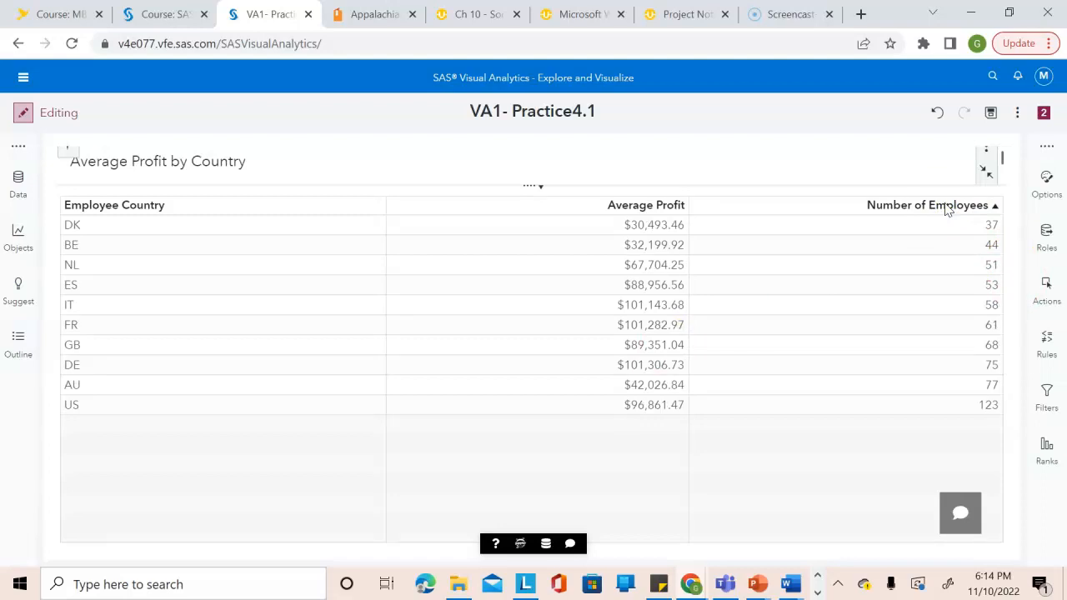
pyautogui.click(947, 231)
pyautogui.click(949, 207)
pyautogui.click(922, 241)
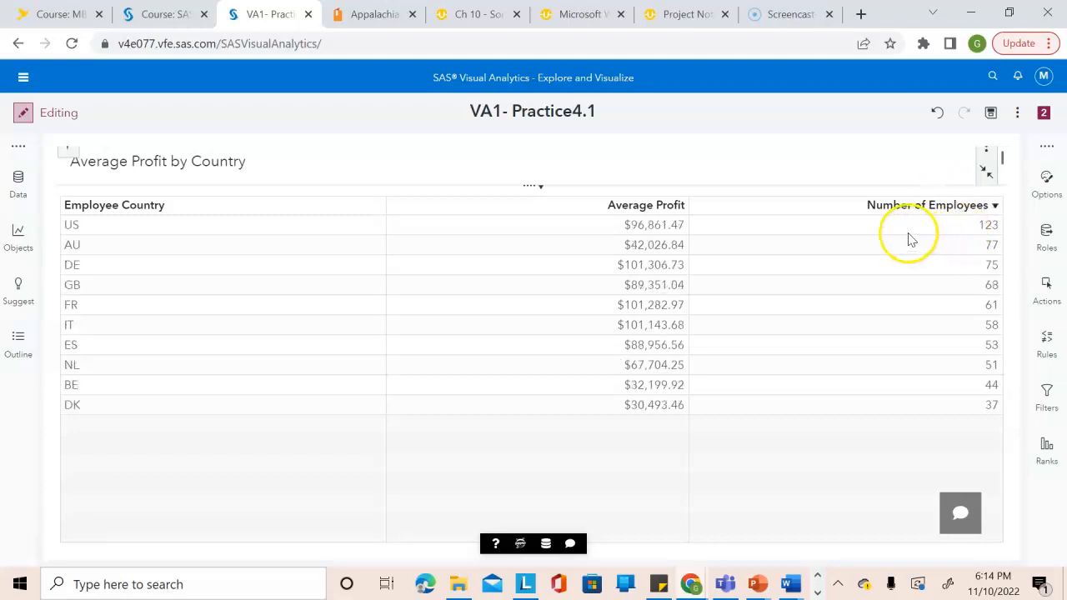